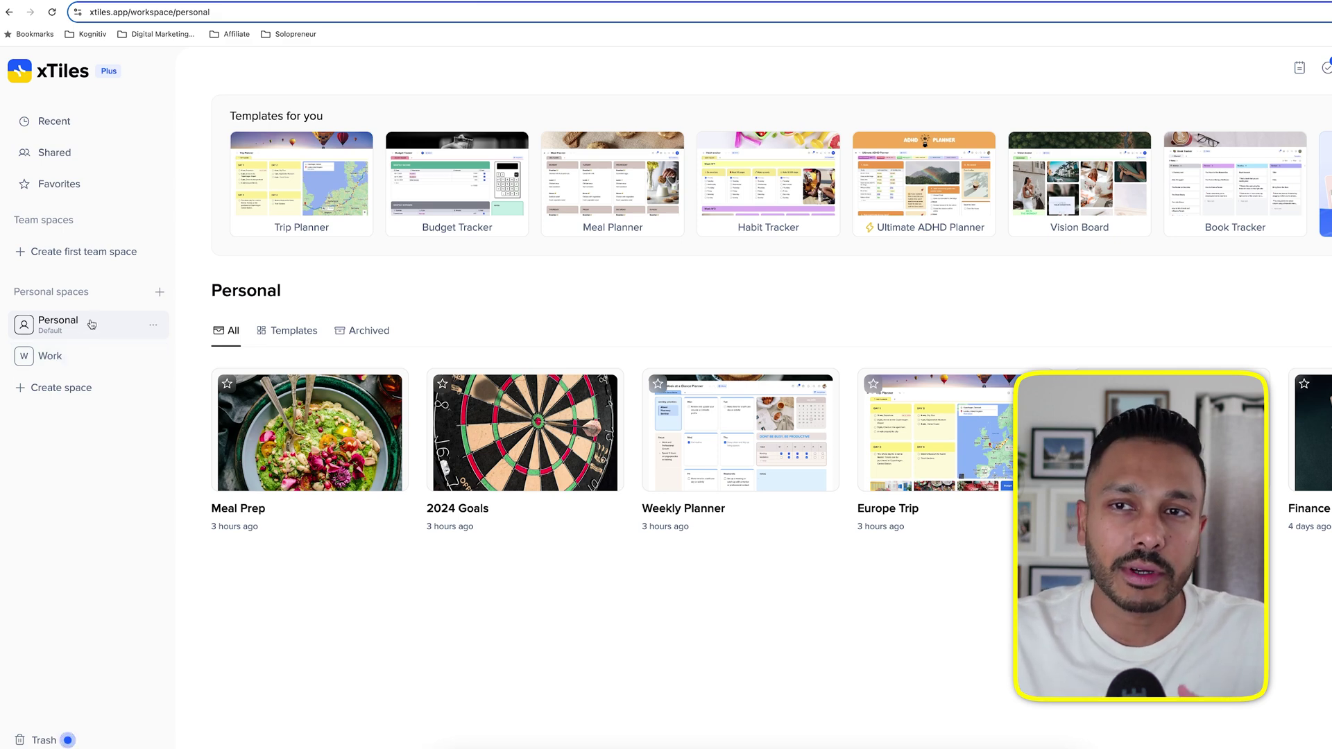
# - From the Work space, create a new personal space named Hobbies
pyautogui.click(87, 359)
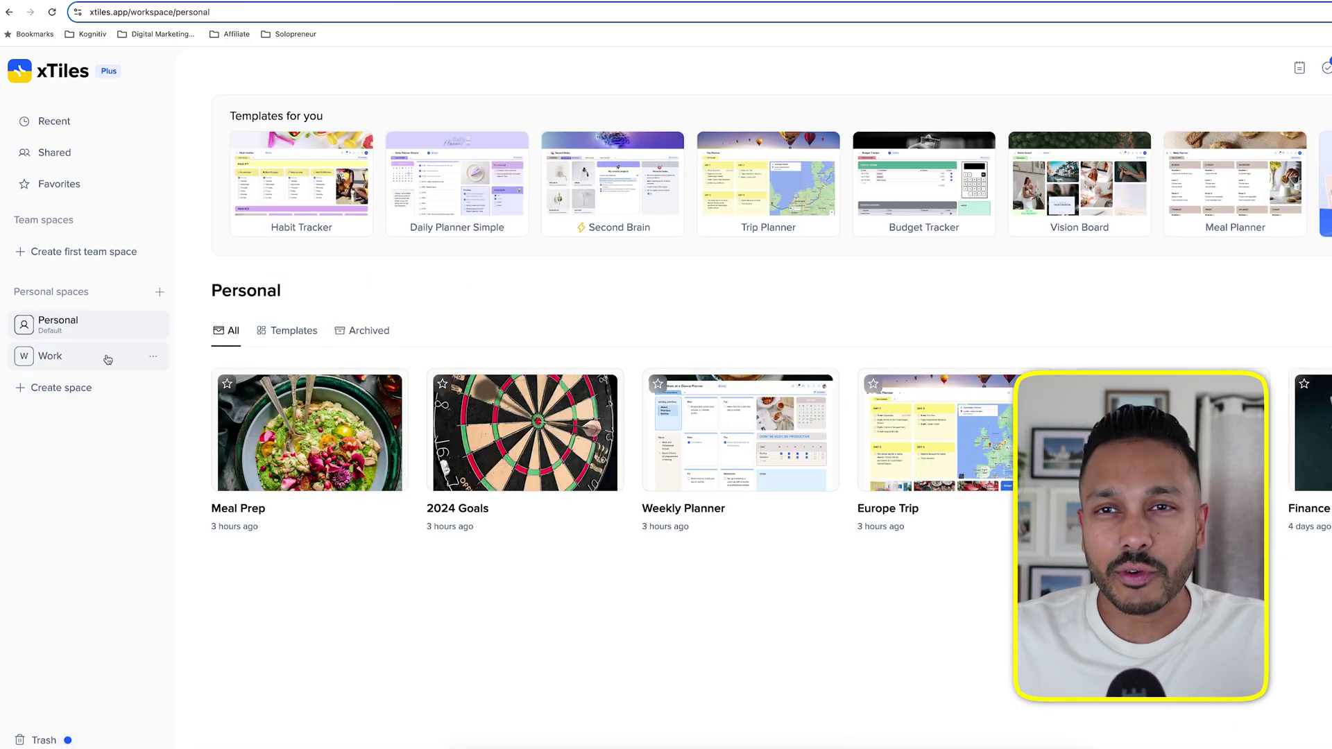
pyautogui.click(54, 388)
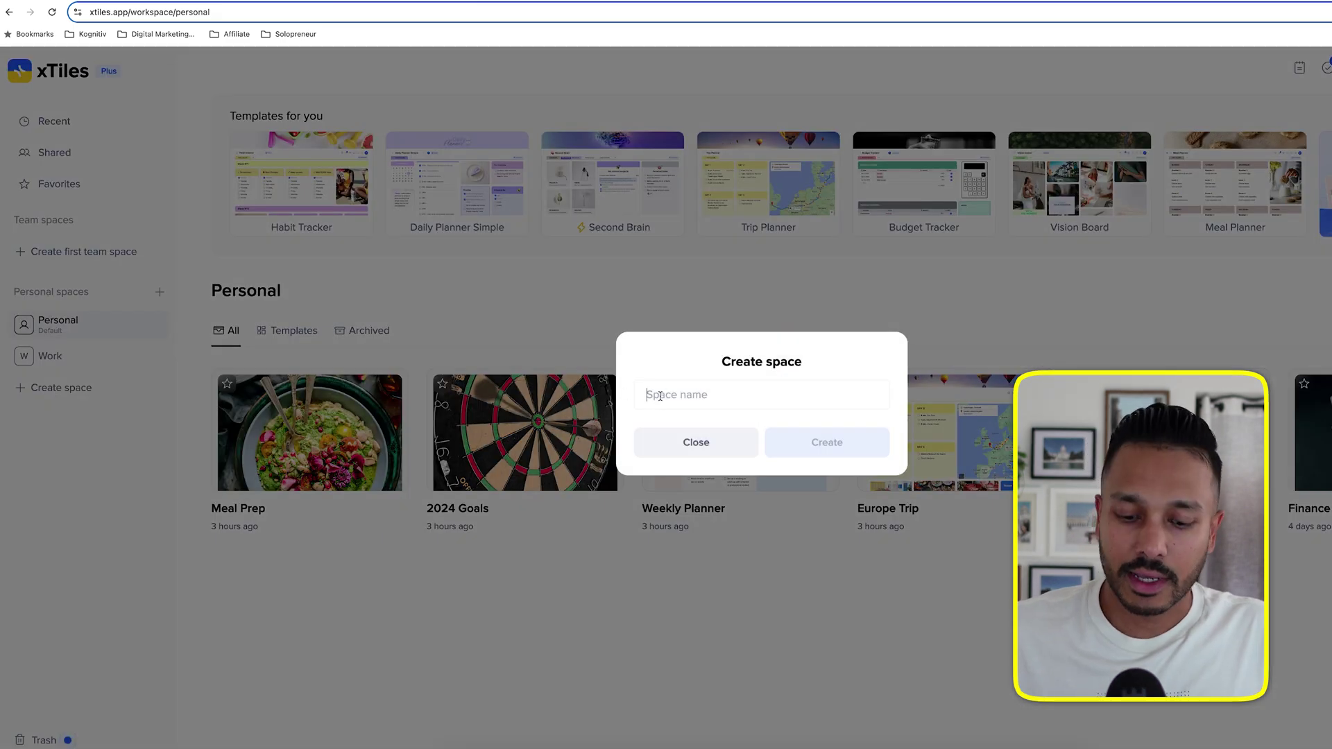
pyautogui.write('Hobbies')
pyautogui.press('Return')
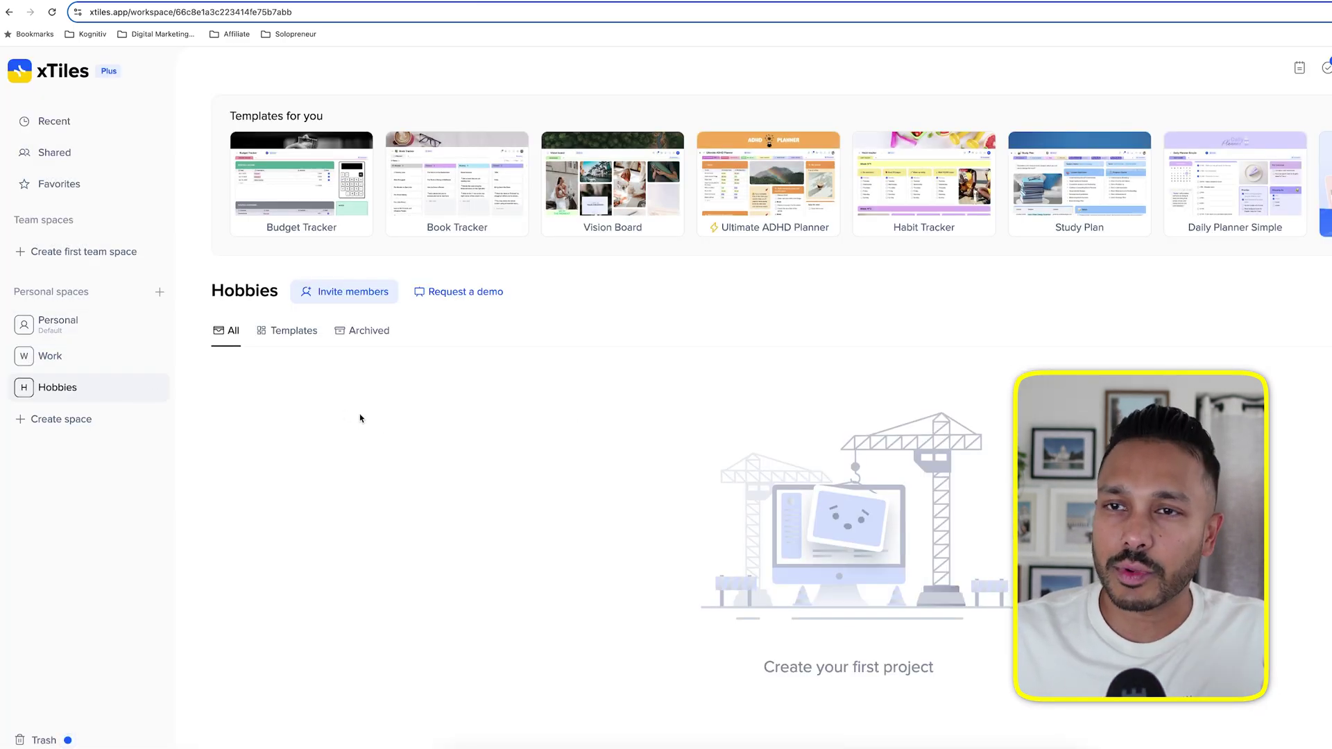
# - Return to Personal, go back to Work, and open the template gallery for a new project
pyautogui.click(77, 324)
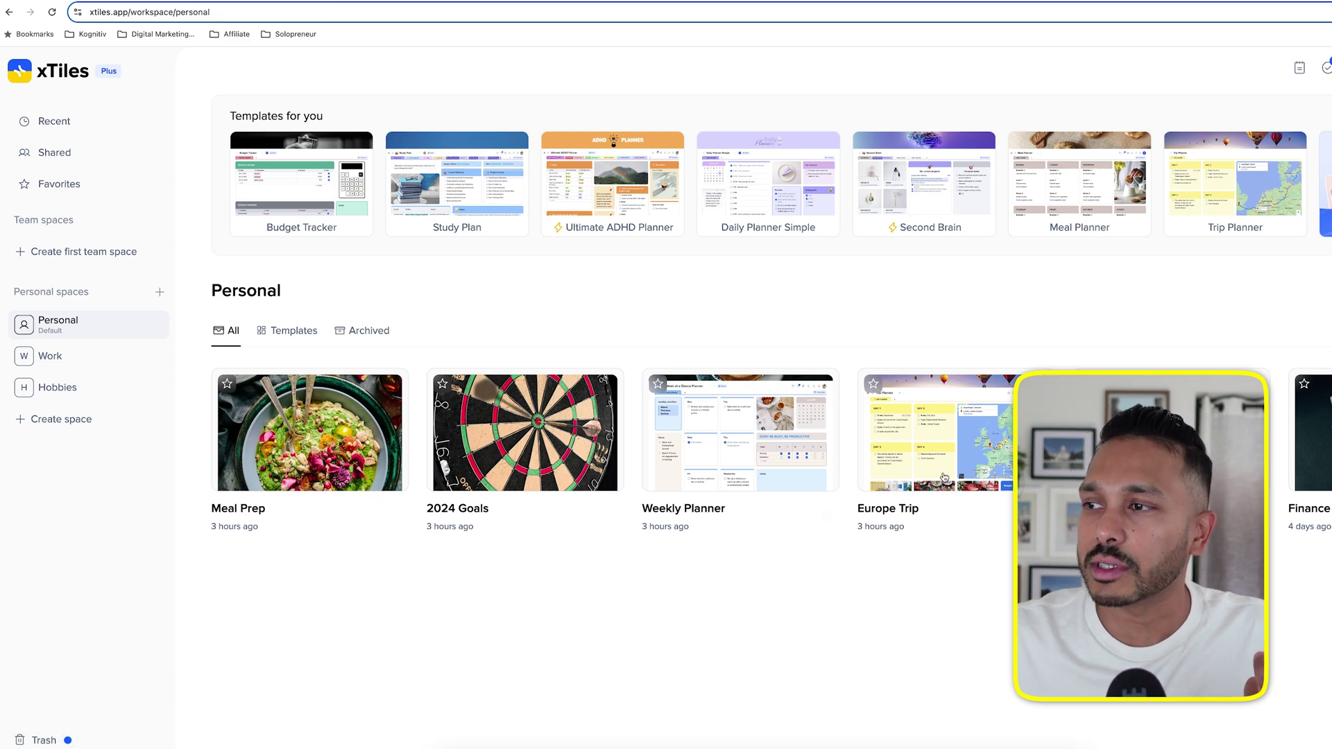
pyautogui.click(86, 357)
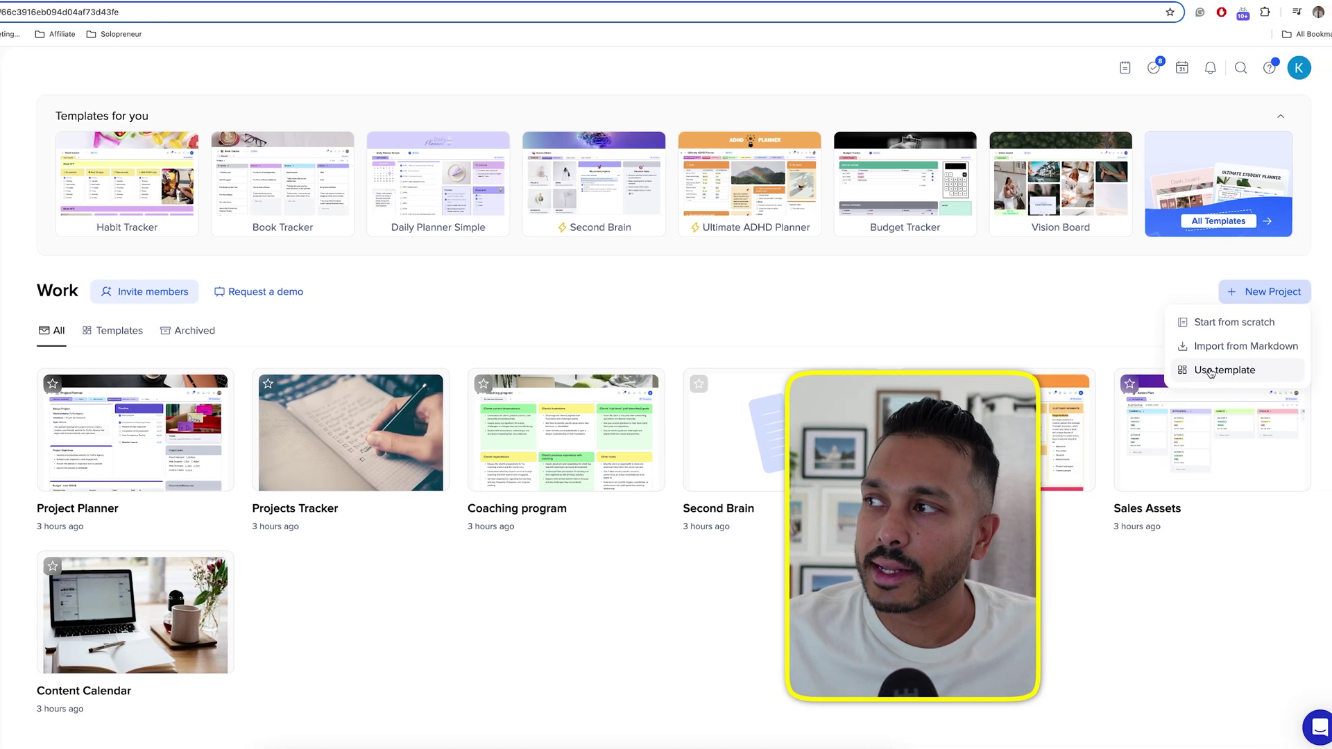
pyautogui.click(1331, 374)
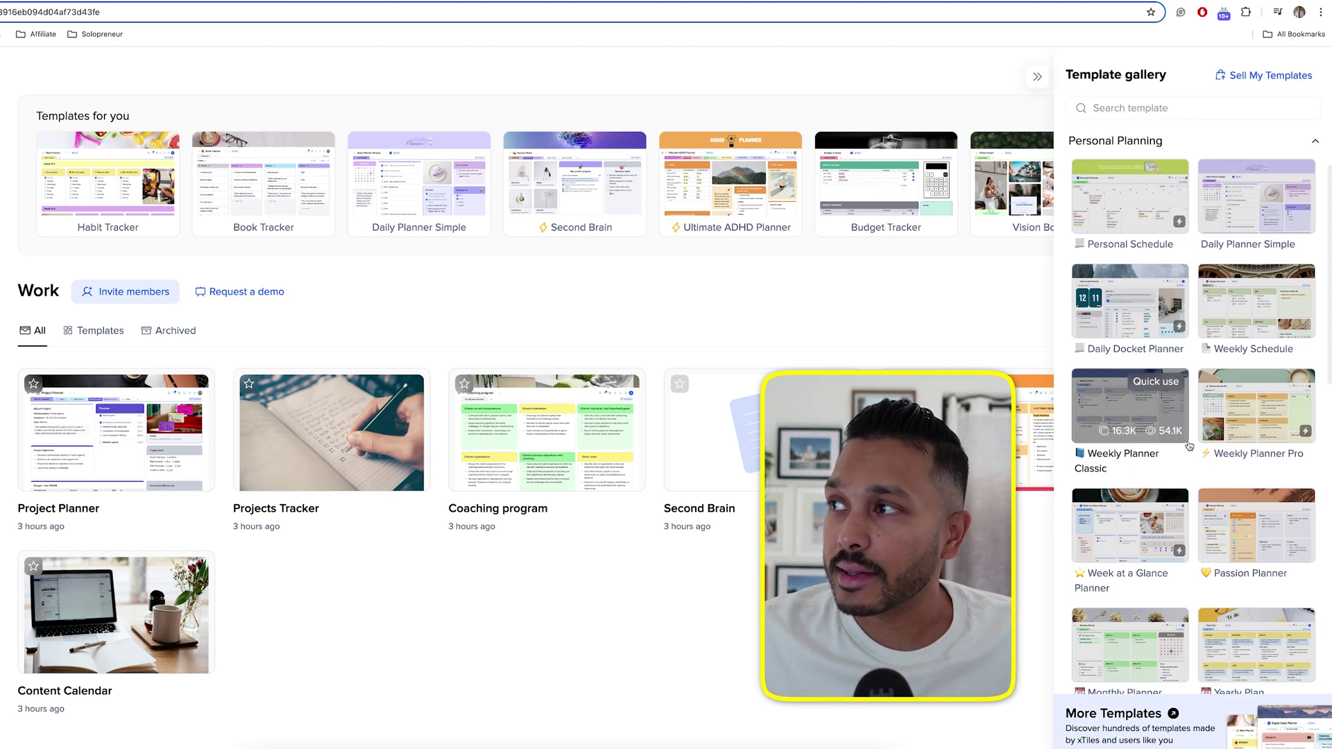
# - Expand the Personal/Life, Brainstorming, Consulting, Task management and Project Management template categories
pyautogui.scroll(-8, 1192, 446)
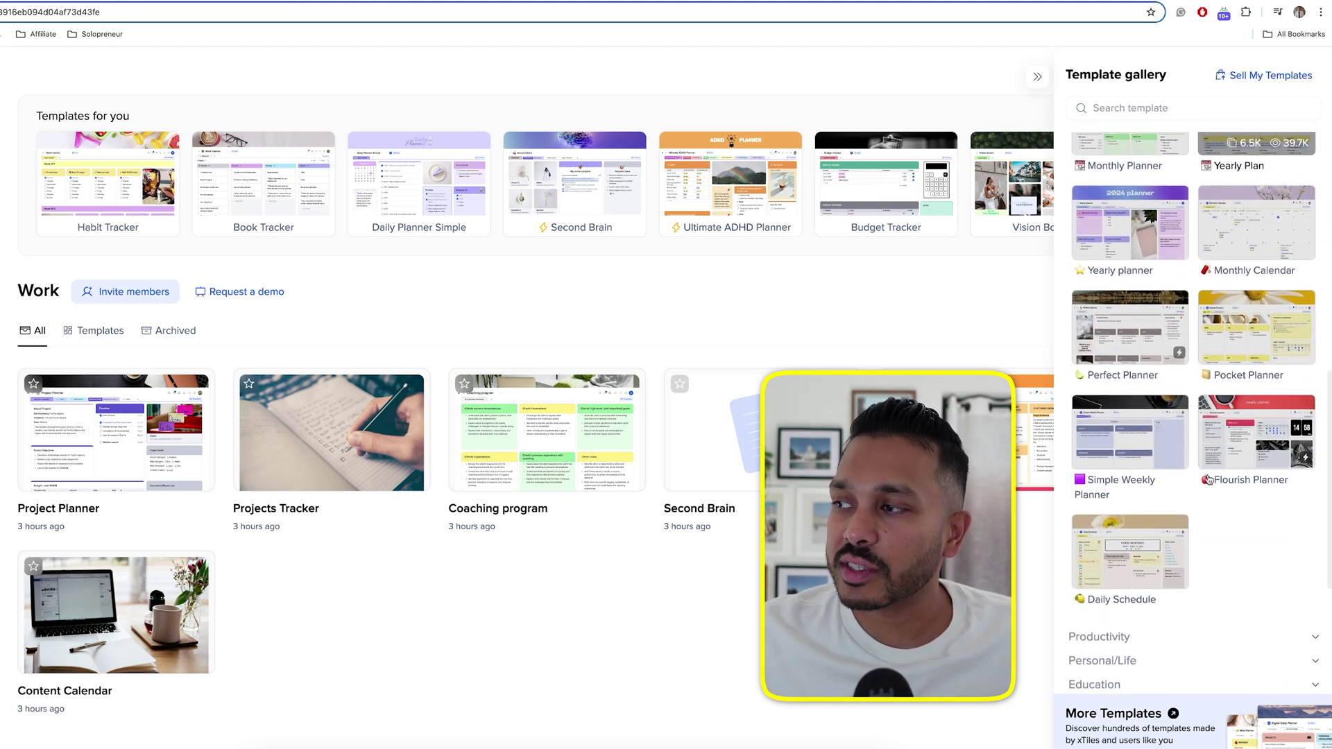
pyautogui.scroll(-3, 1214, 482)
pyautogui.click(1171, 460)
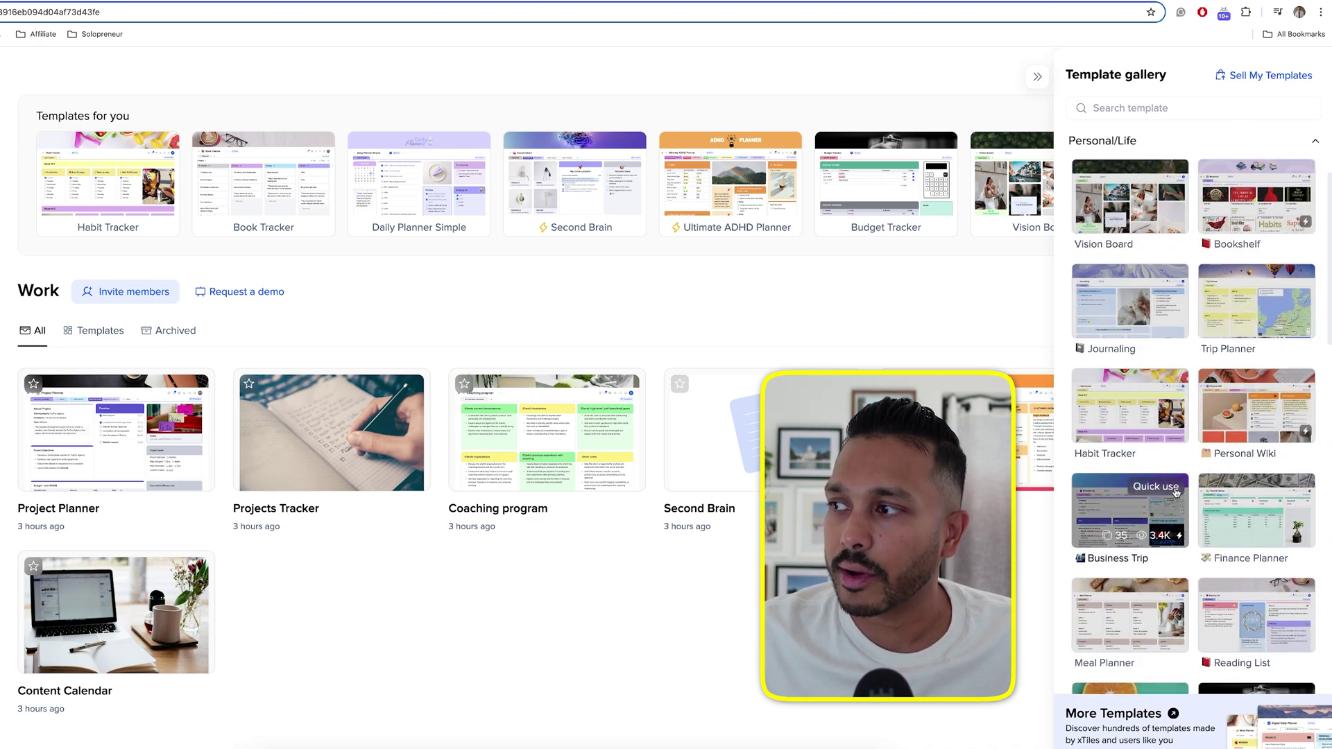
pyautogui.scroll(-10, 1213, 430)
pyautogui.scroll(-3, 1208, 487)
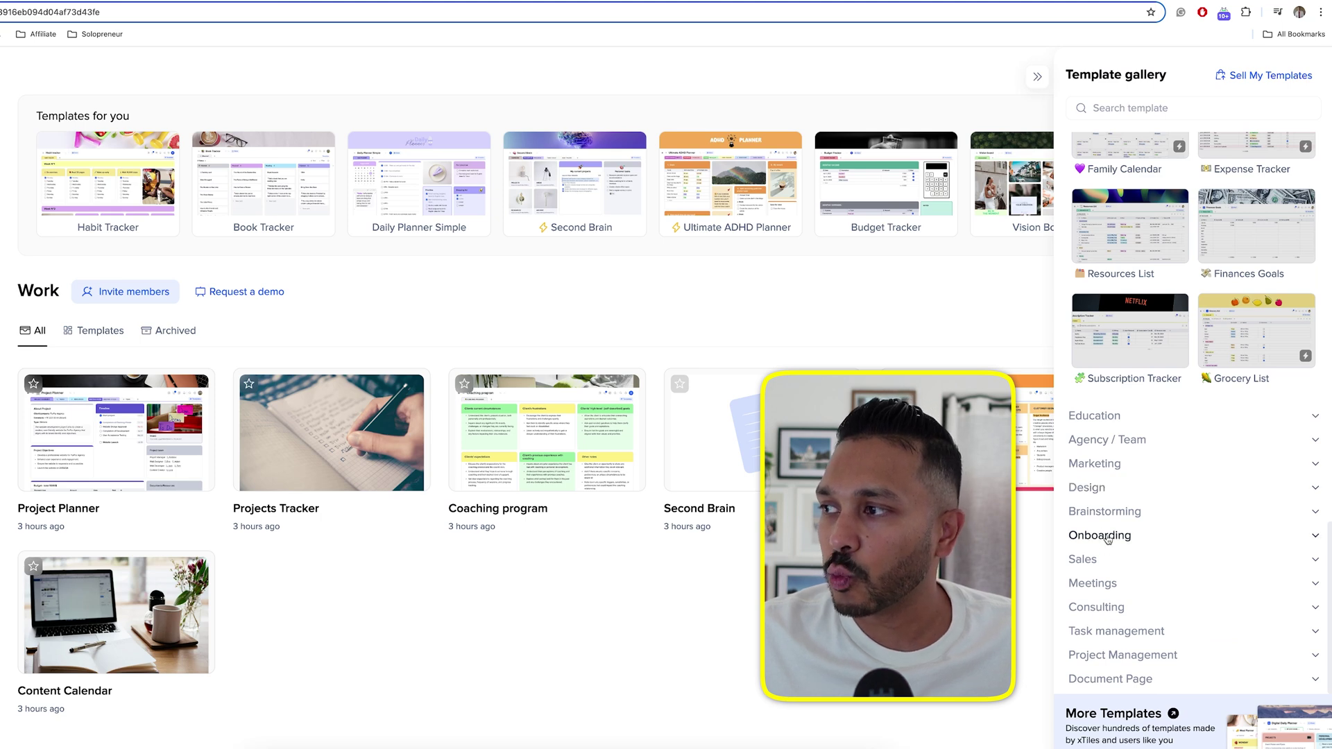
pyautogui.click(1105, 511)
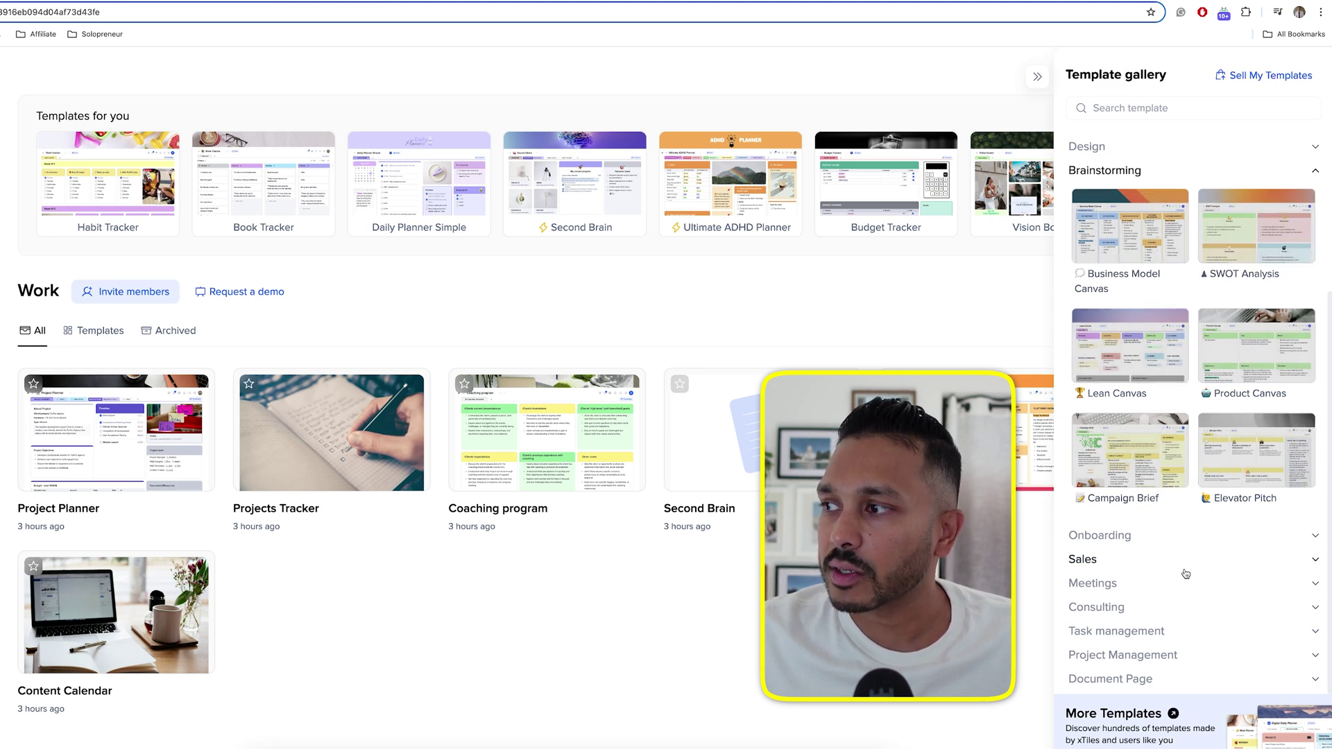
pyautogui.click(1130, 607)
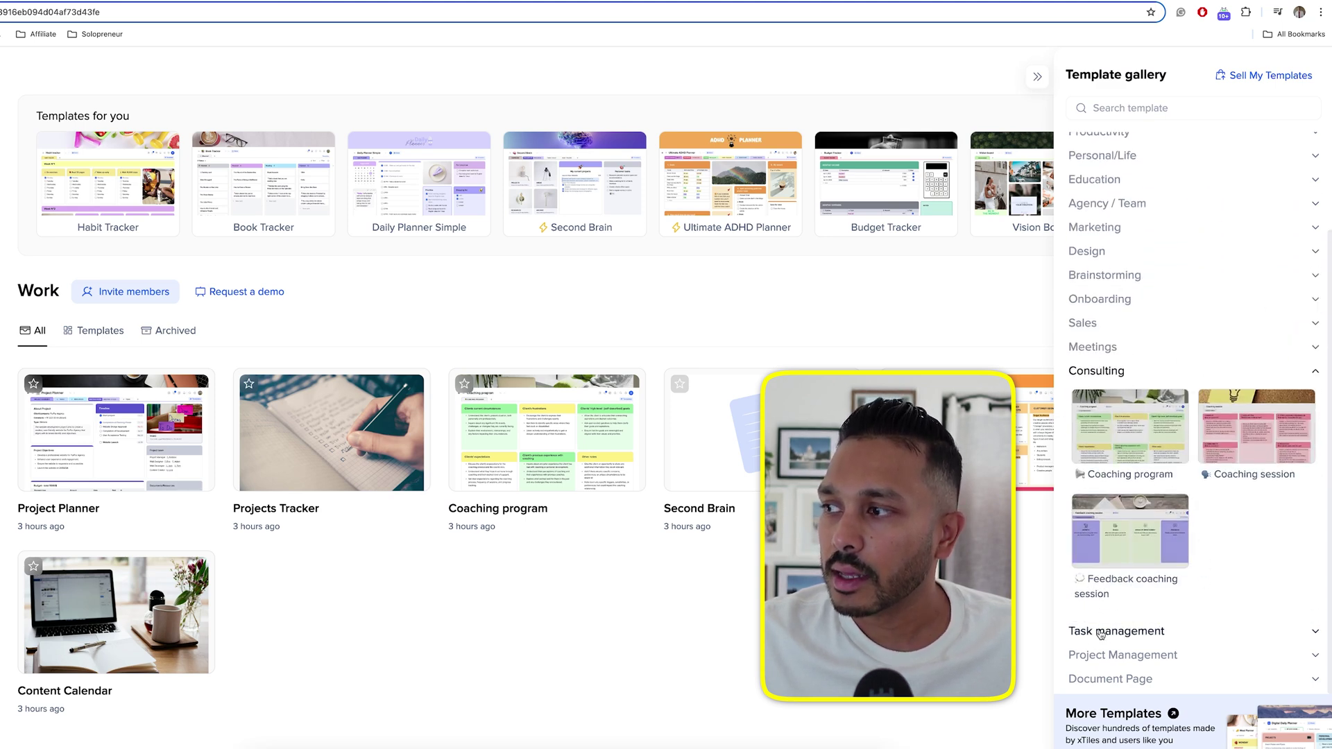
pyautogui.click(1130, 633)
pyautogui.click(1145, 656)
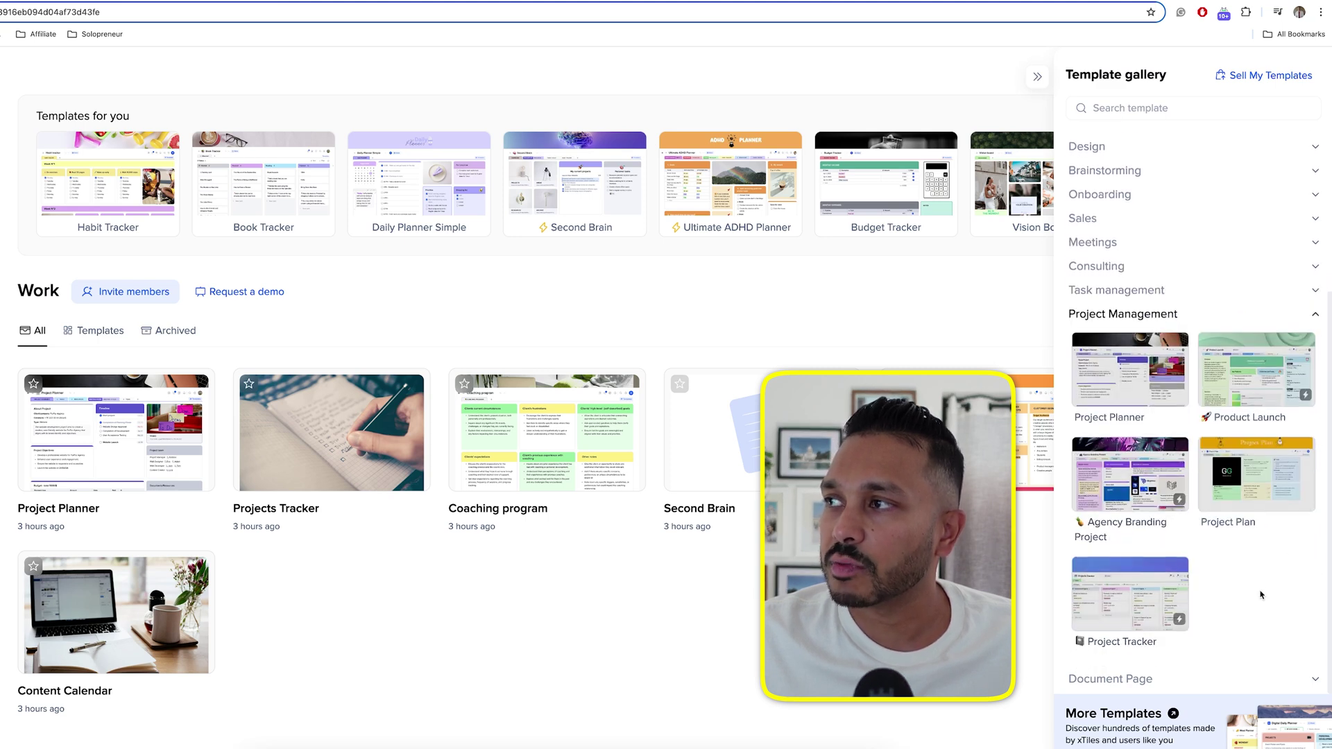
# - Expand the Marketing and Productivity template categories
pyautogui.scroll(2, 1211, 539)
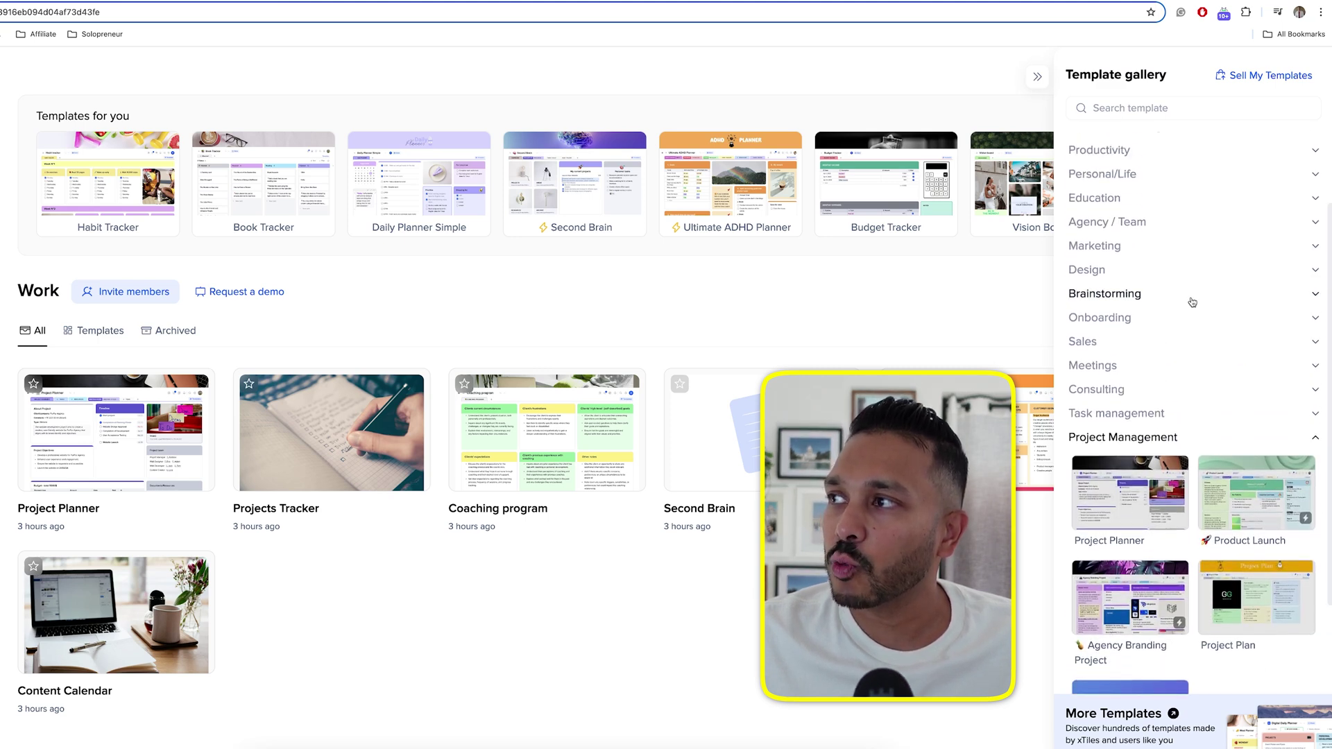
pyautogui.click(1109, 246)
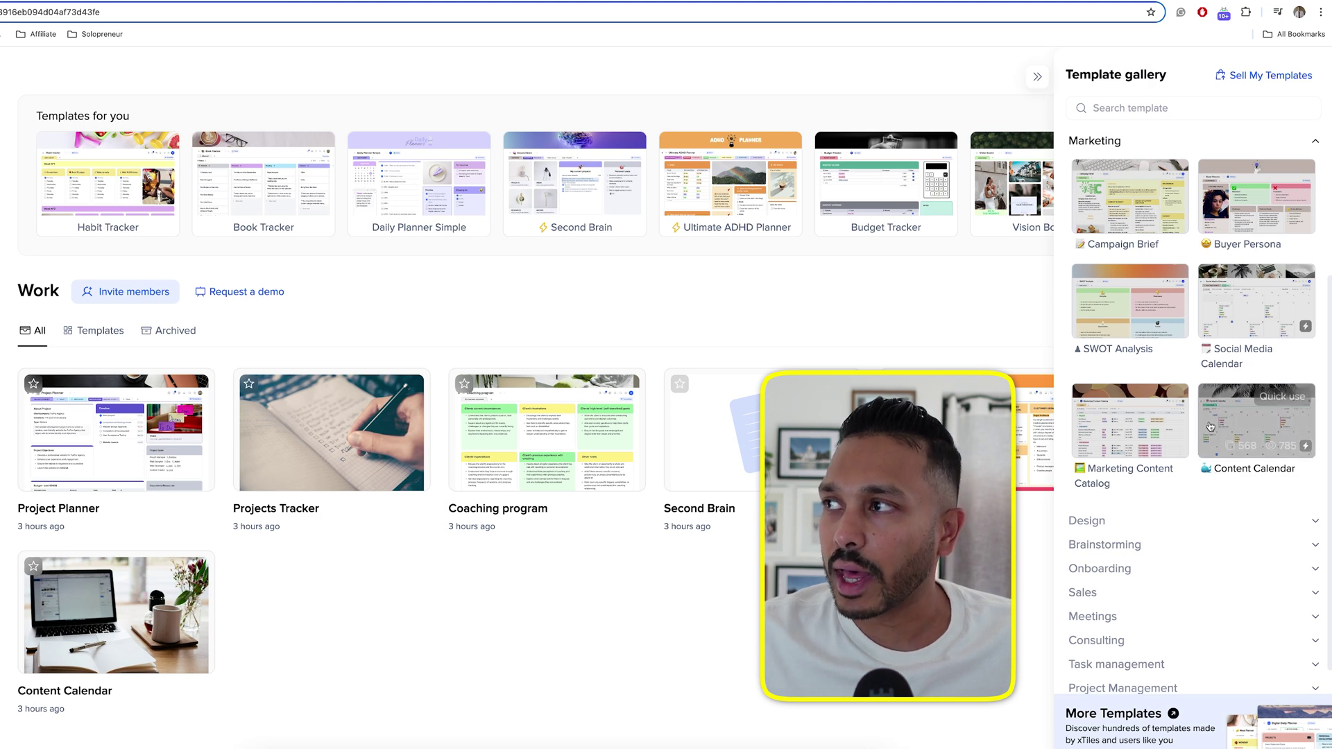
pyautogui.scroll(3, 1216, 469)
pyautogui.click(1098, 140)
# - Open the Second Brain template preview and page through its screens
pyautogui.click(1106, 192)
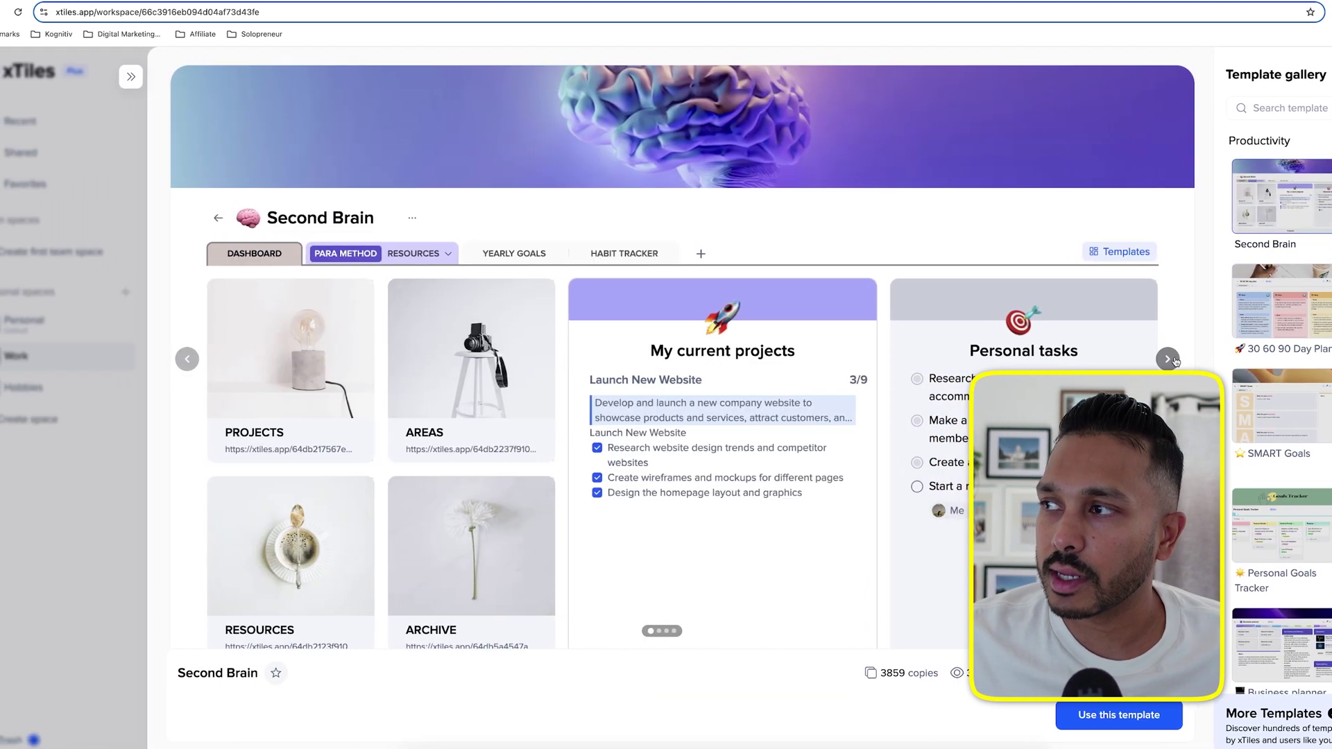
pyautogui.click(1124, 358)
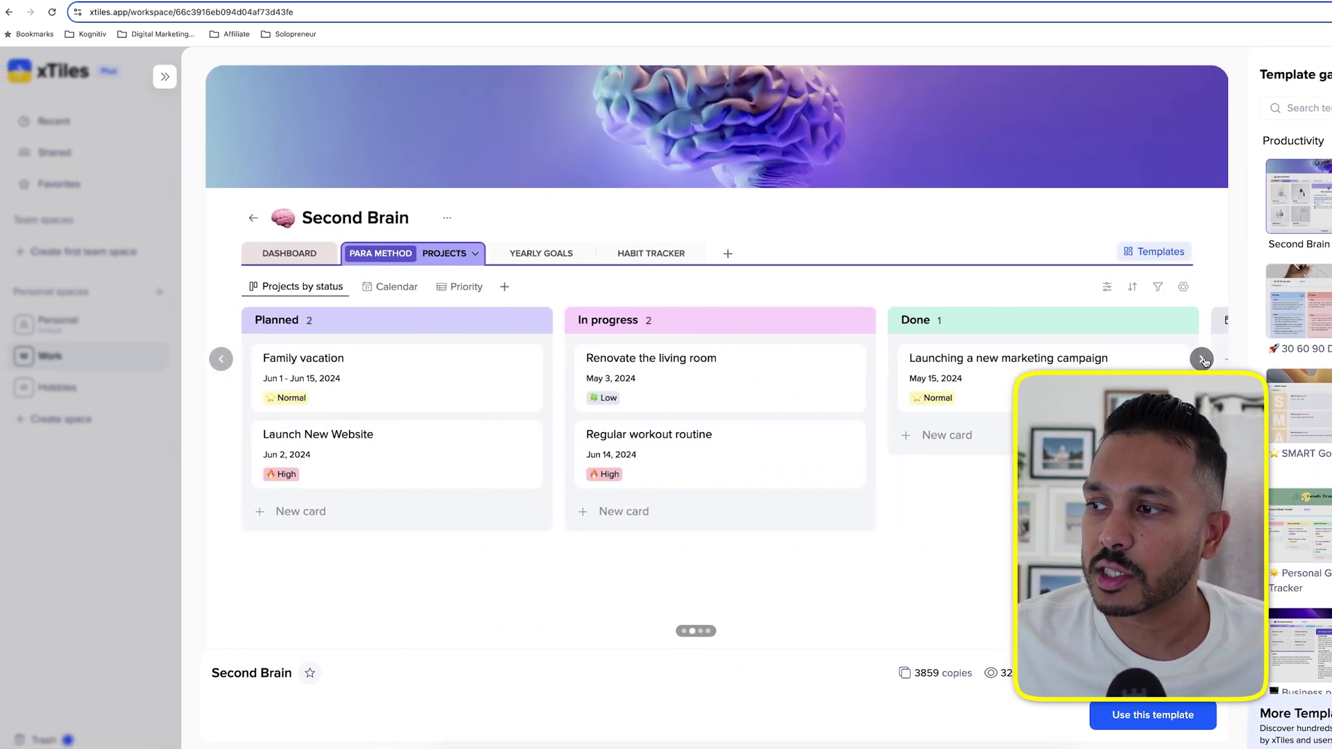
pyautogui.click(1198, 358)
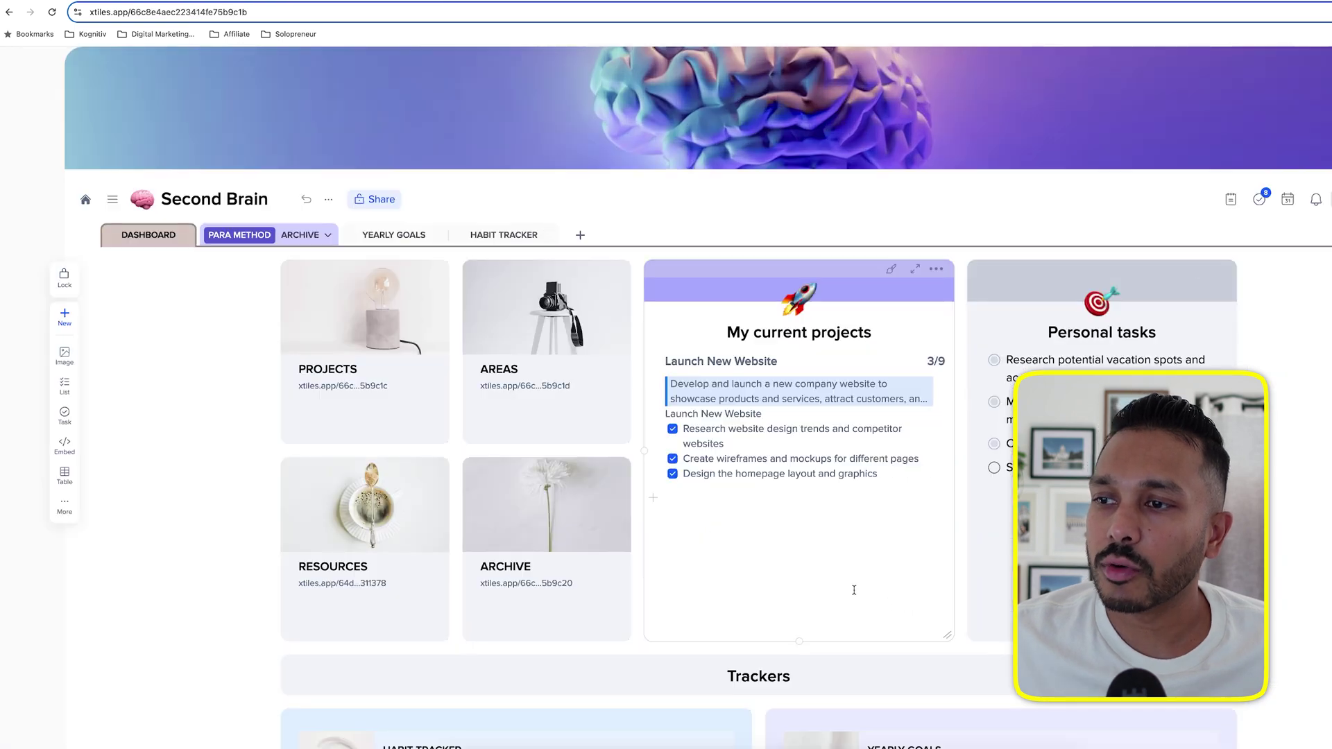
pyautogui.scroll(-4, 853, 590)
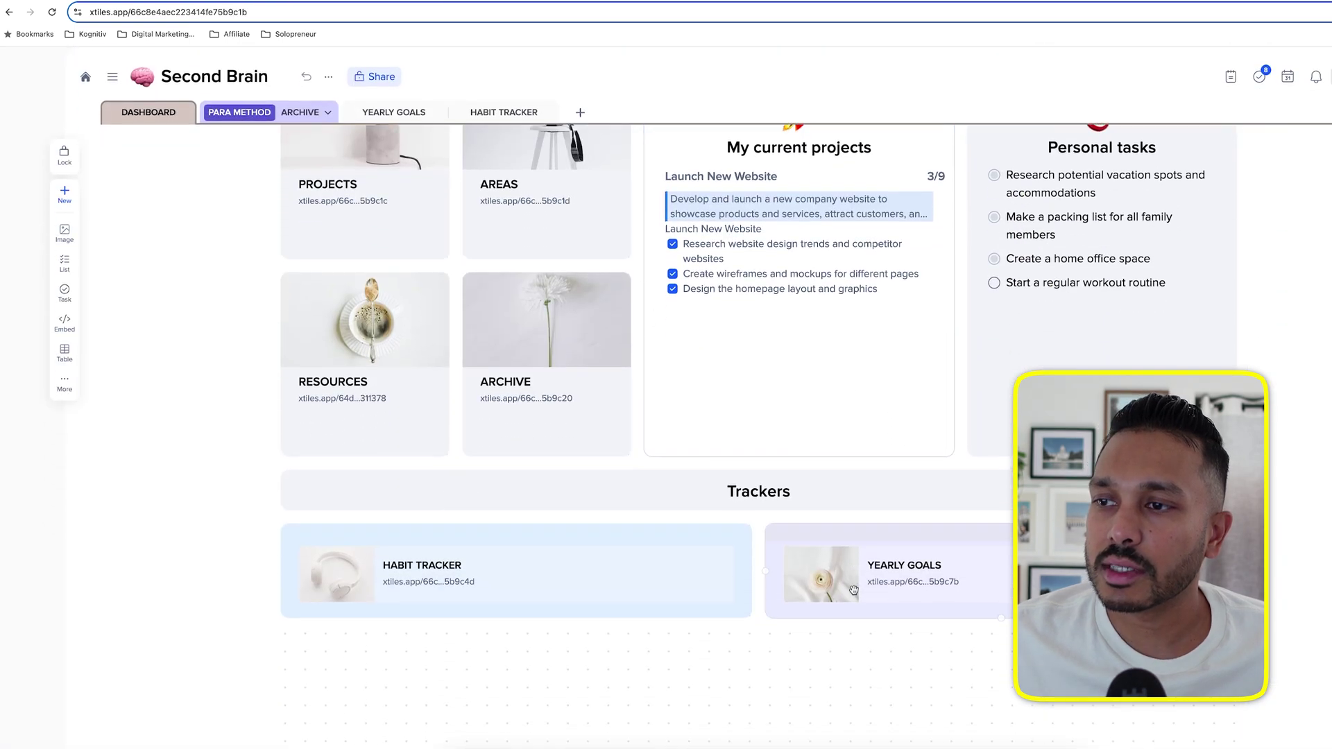
pyautogui.scroll(4, 860, 596)
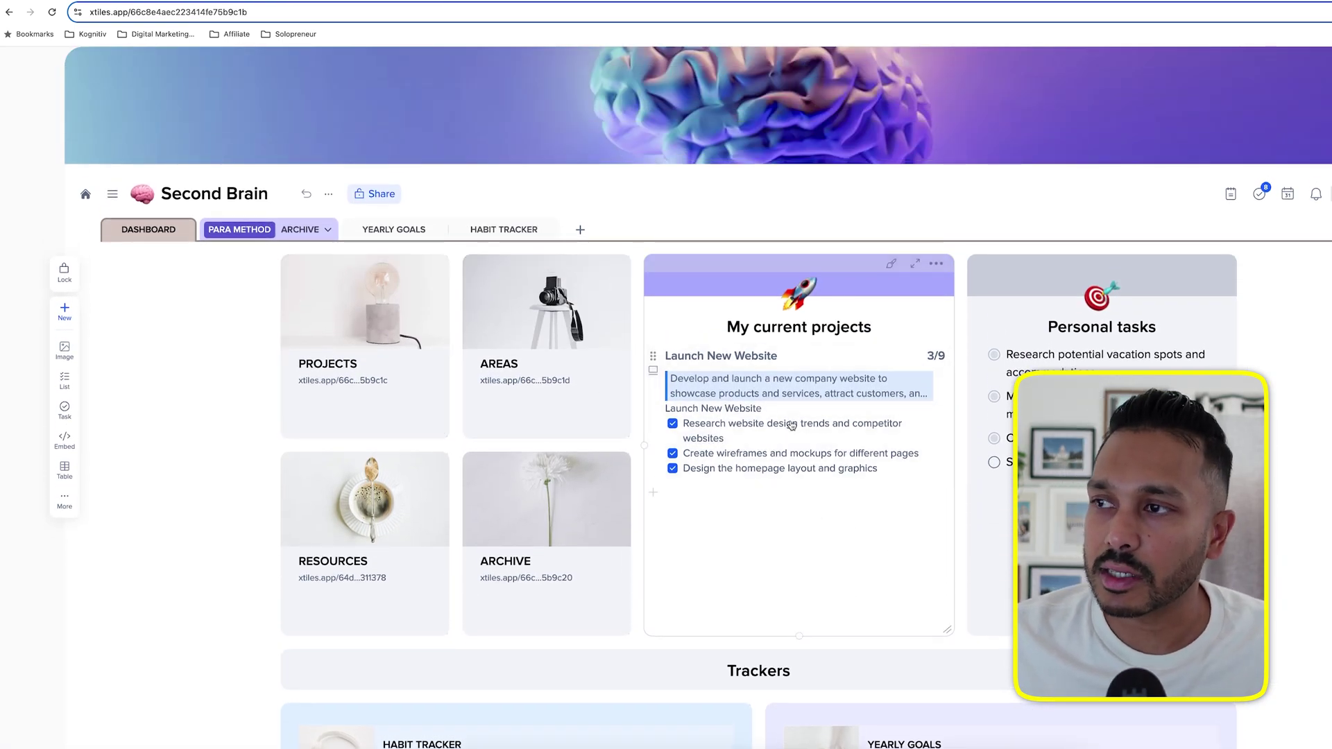
# - View and close the Launch New Website project page, then scroll down to Trackers
pyautogui.click(761, 427)
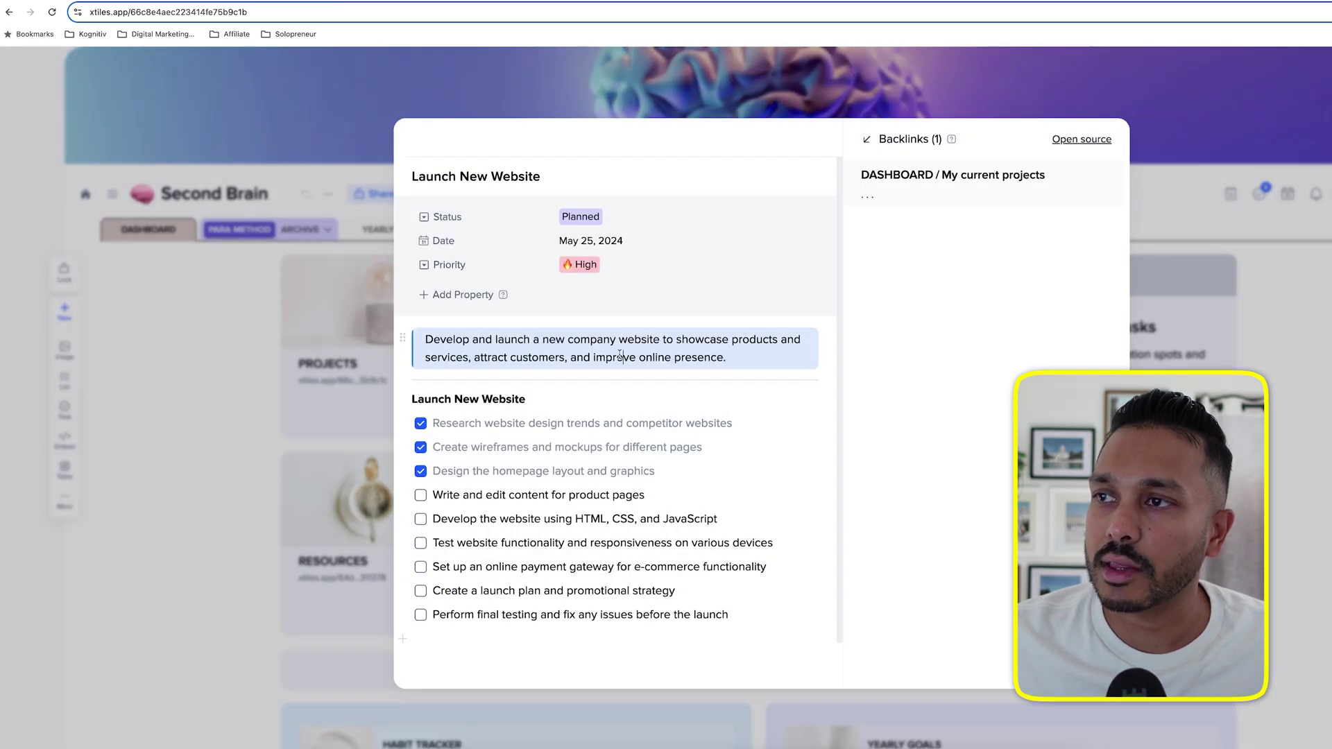
pyautogui.press('Escape')
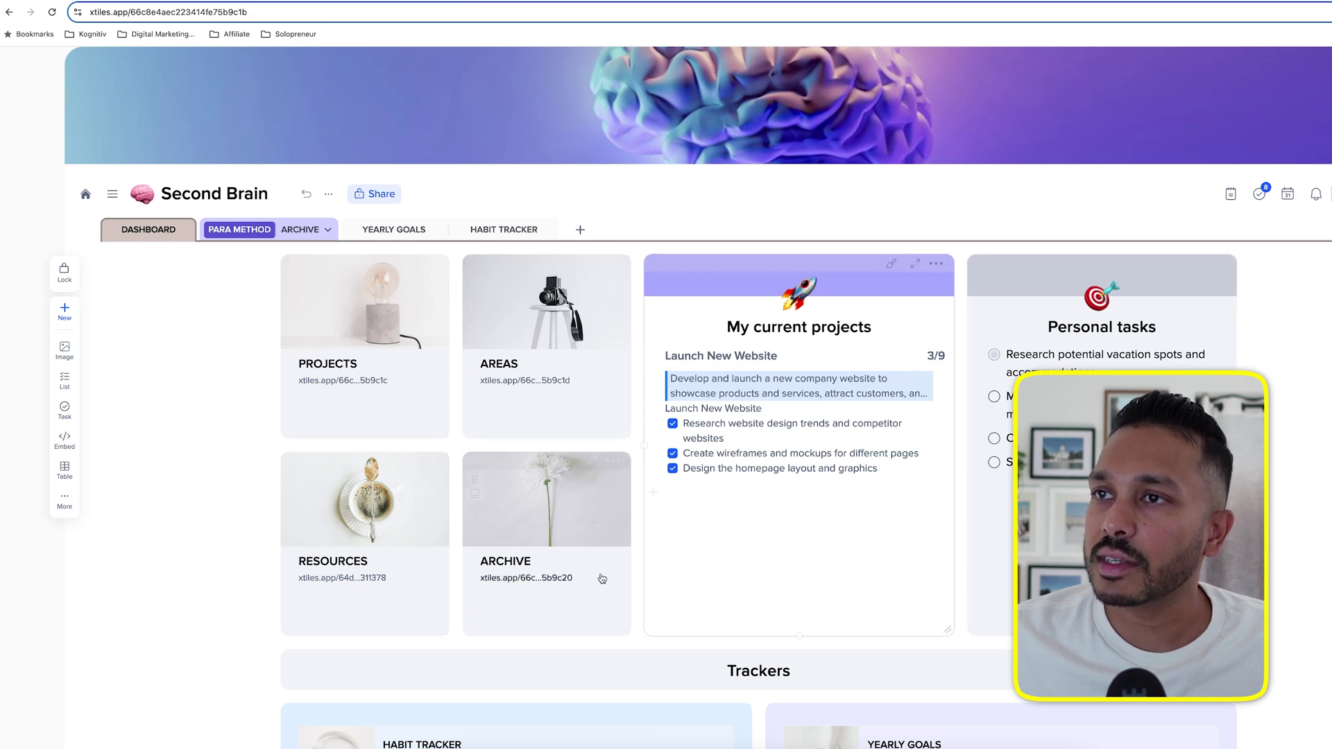
pyautogui.scroll(-6, 506, 400)
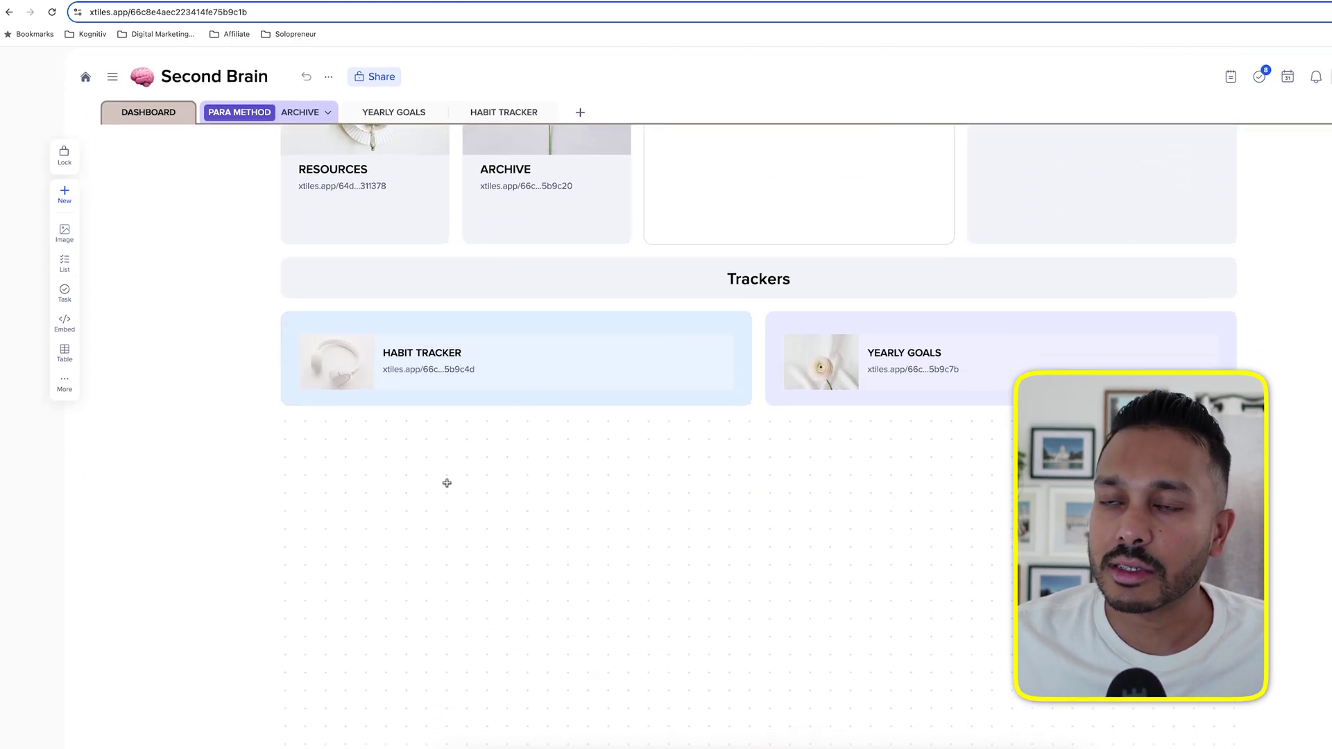
# - Add a photo tile and an empty table tile below the Habit Tracker card
pyautogui.moveTo(281, 415)
pyautogui.mouseDown()
pyautogui.moveTo(624, 589)
pyautogui.moveTo(630, 620)
pyautogui.mouseUp()
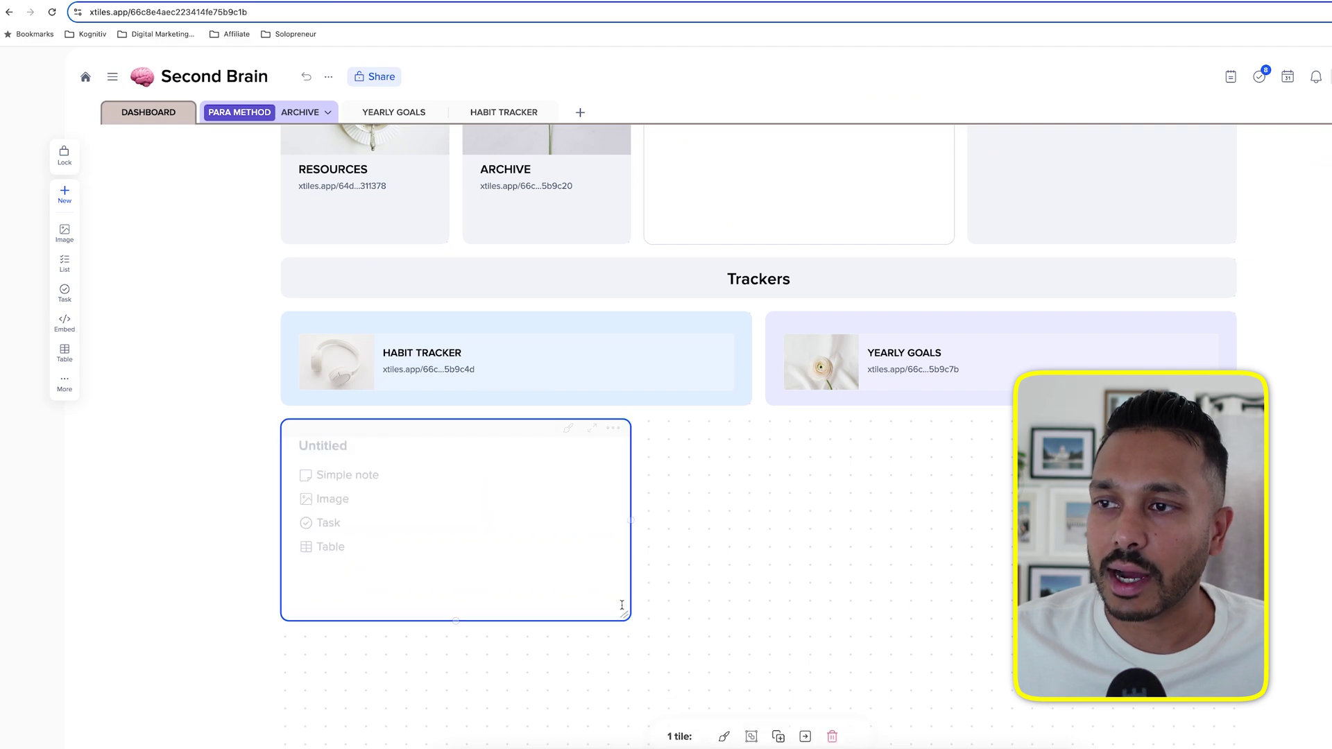
pyautogui.click(340, 500)
pyautogui.click(618, 395)
pyautogui.moveTo(648, 419); pyautogui.dragTo(1127, 624)
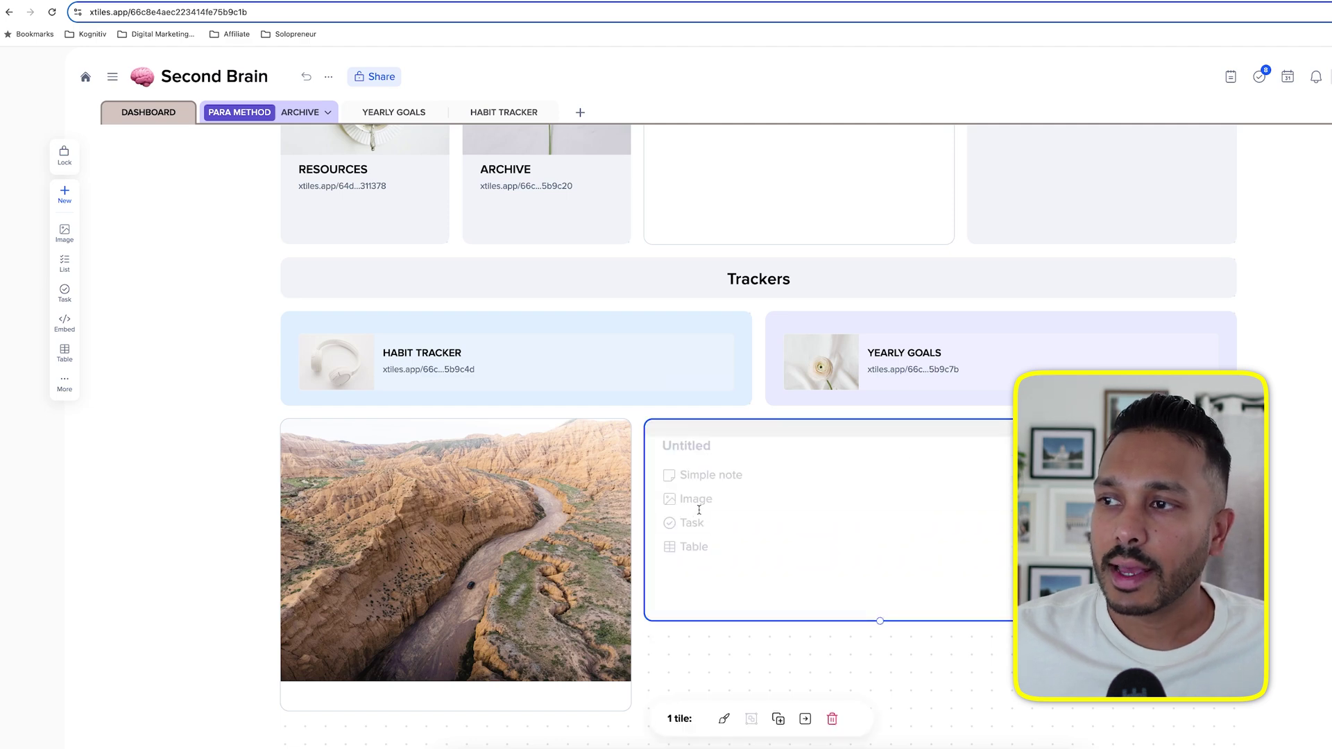
pyautogui.click(692, 547)
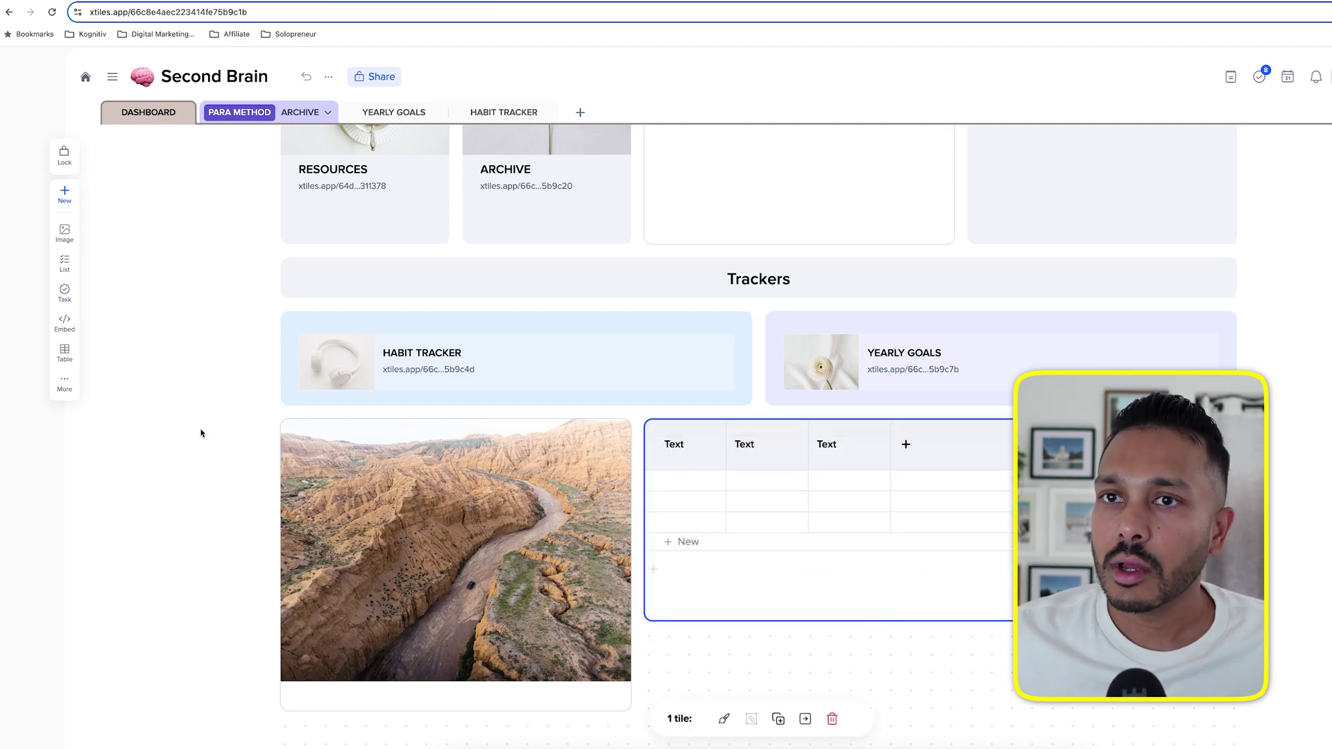
# - Embed a YouTube video tile from the pasted link and enlarge it to 32x17
pyautogui.click(61, 383)
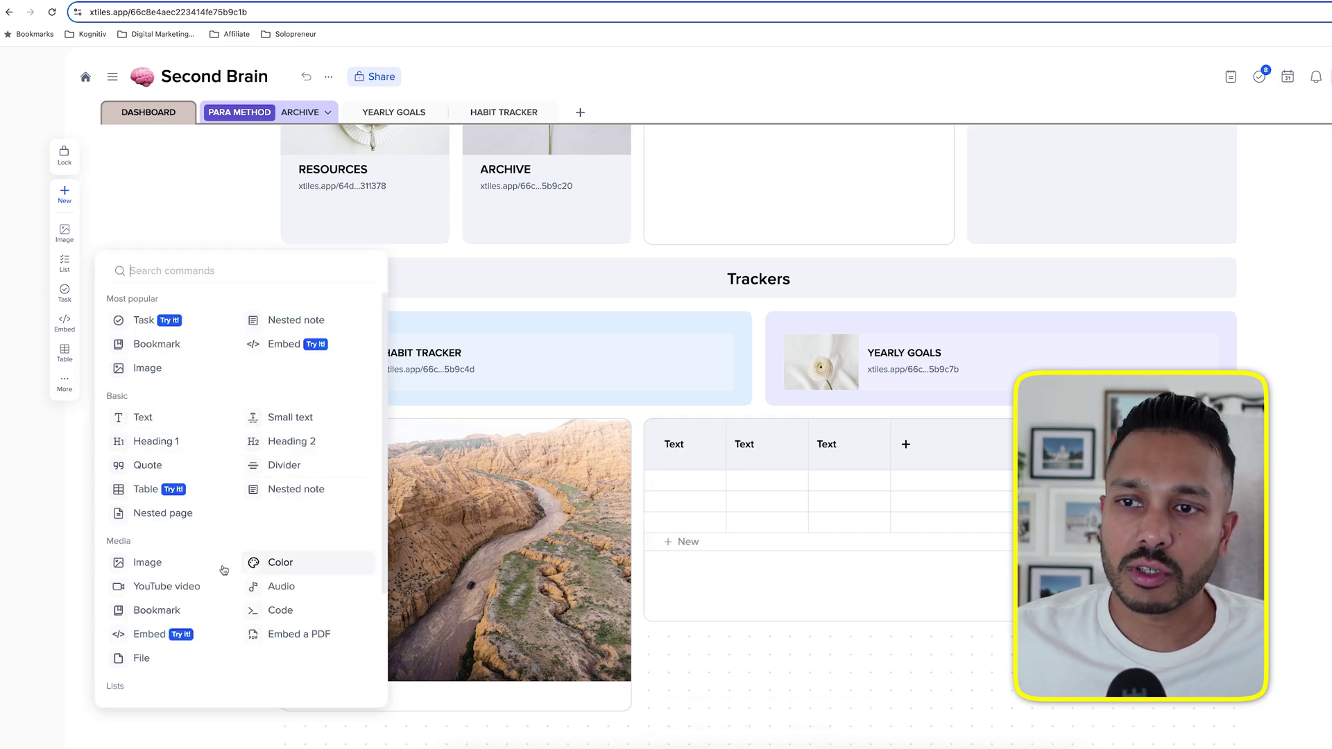
pyautogui.click(157, 586)
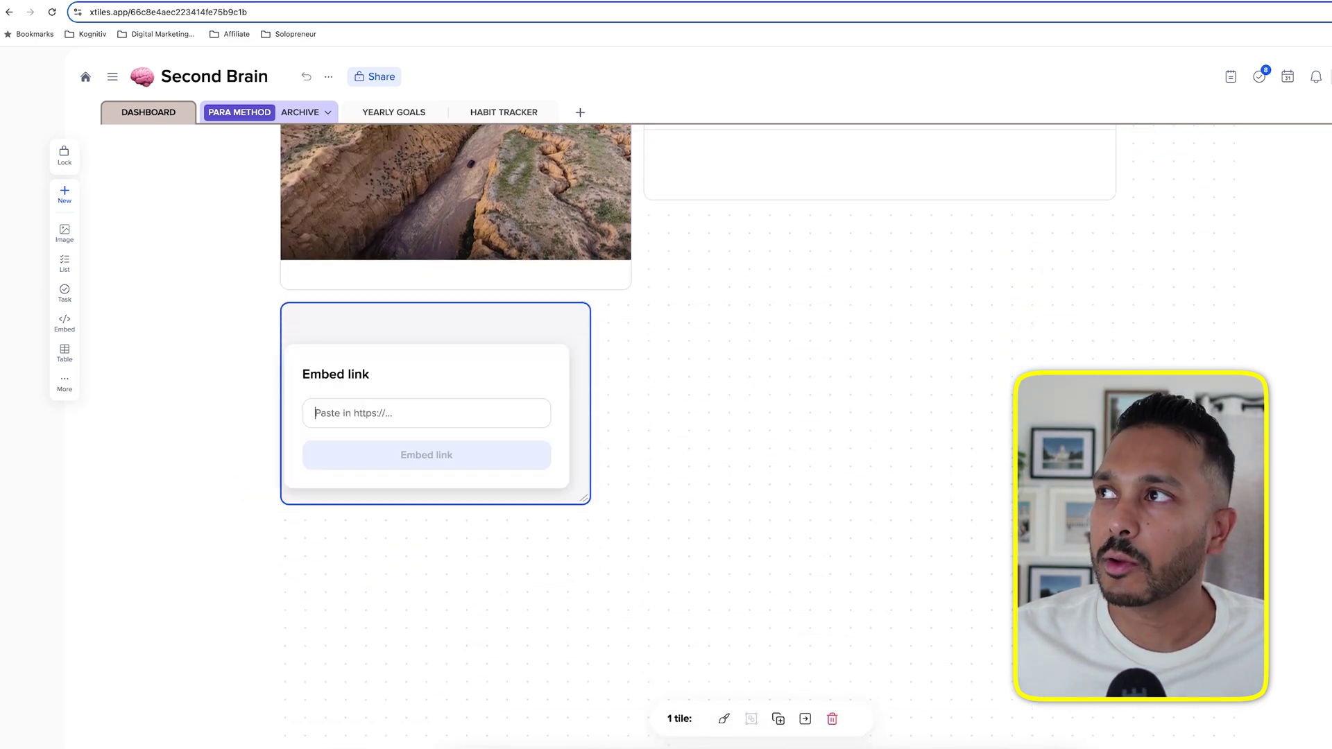
pyautogui.write('https://youtu.be/NyfgQ6jboBo')
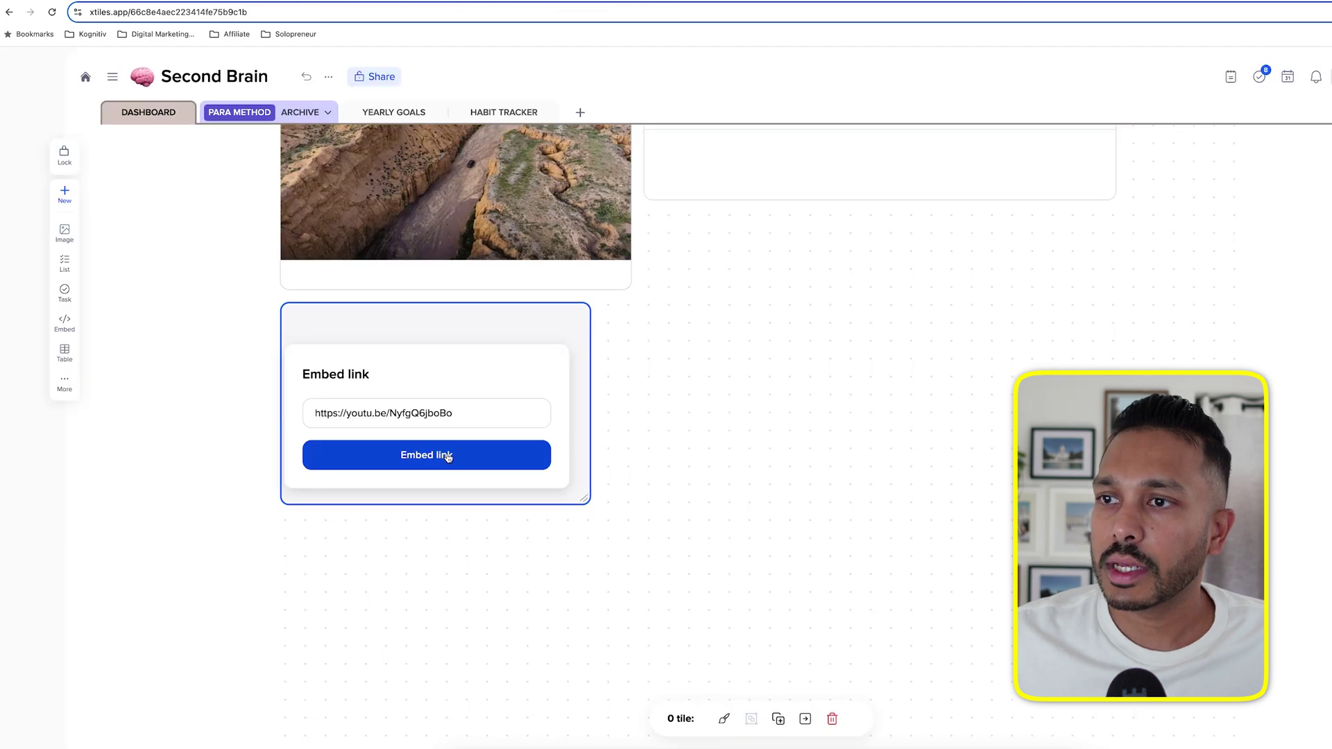
pyautogui.click(448, 456)
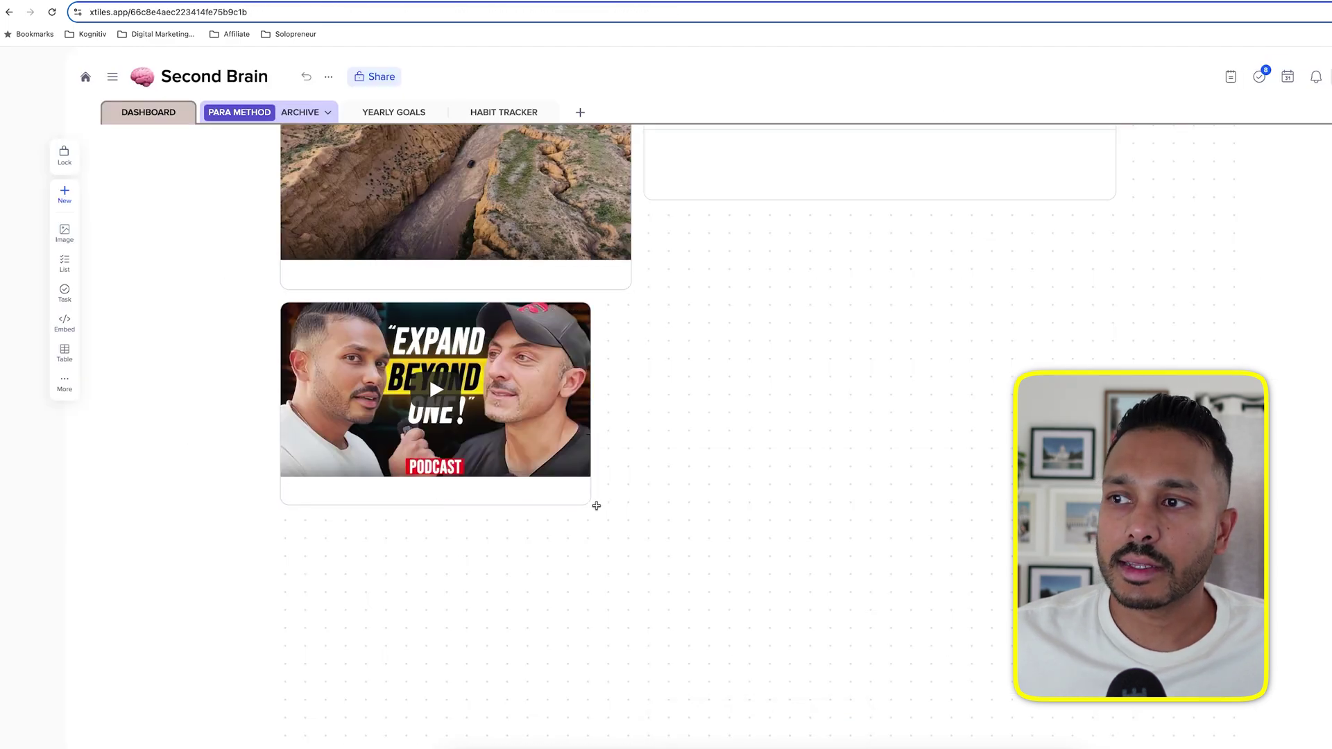
pyautogui.moveTo(586, 501); pyautogui.dragTo(905, 592)
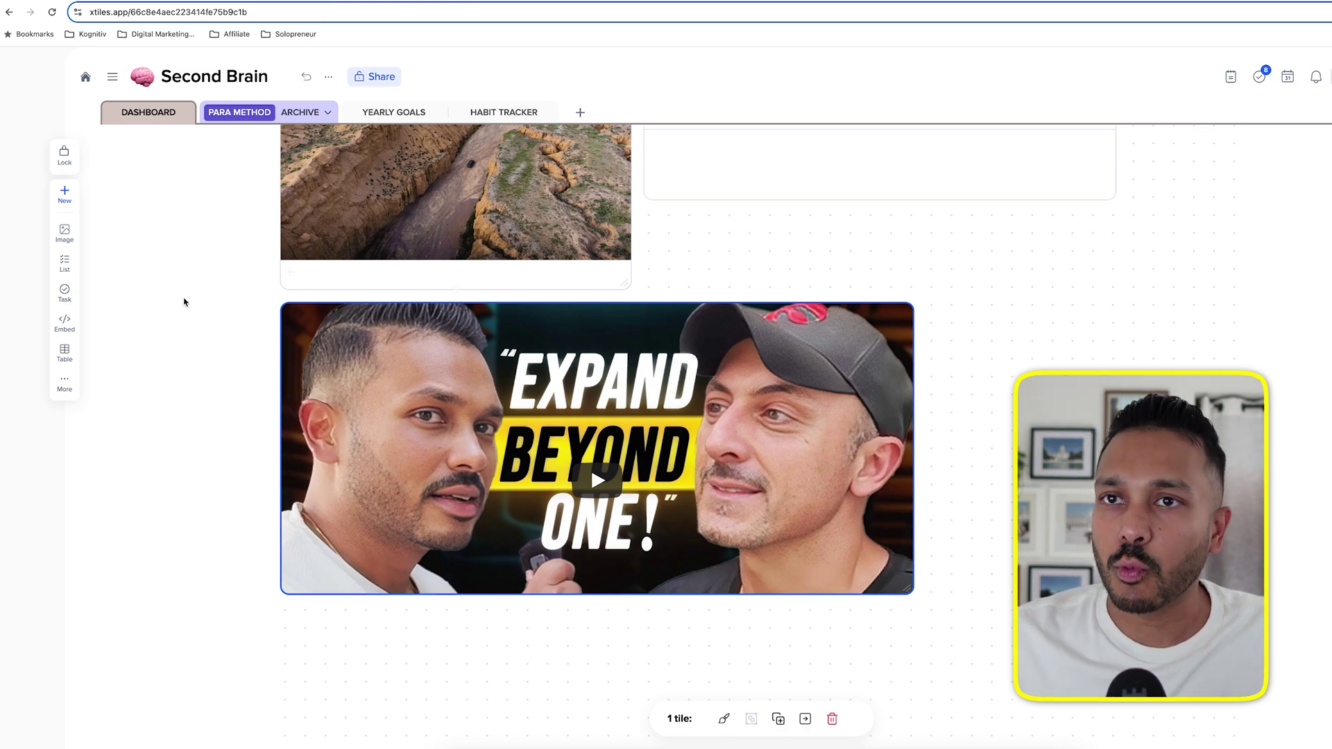
pyautogui.click(1055, 291)
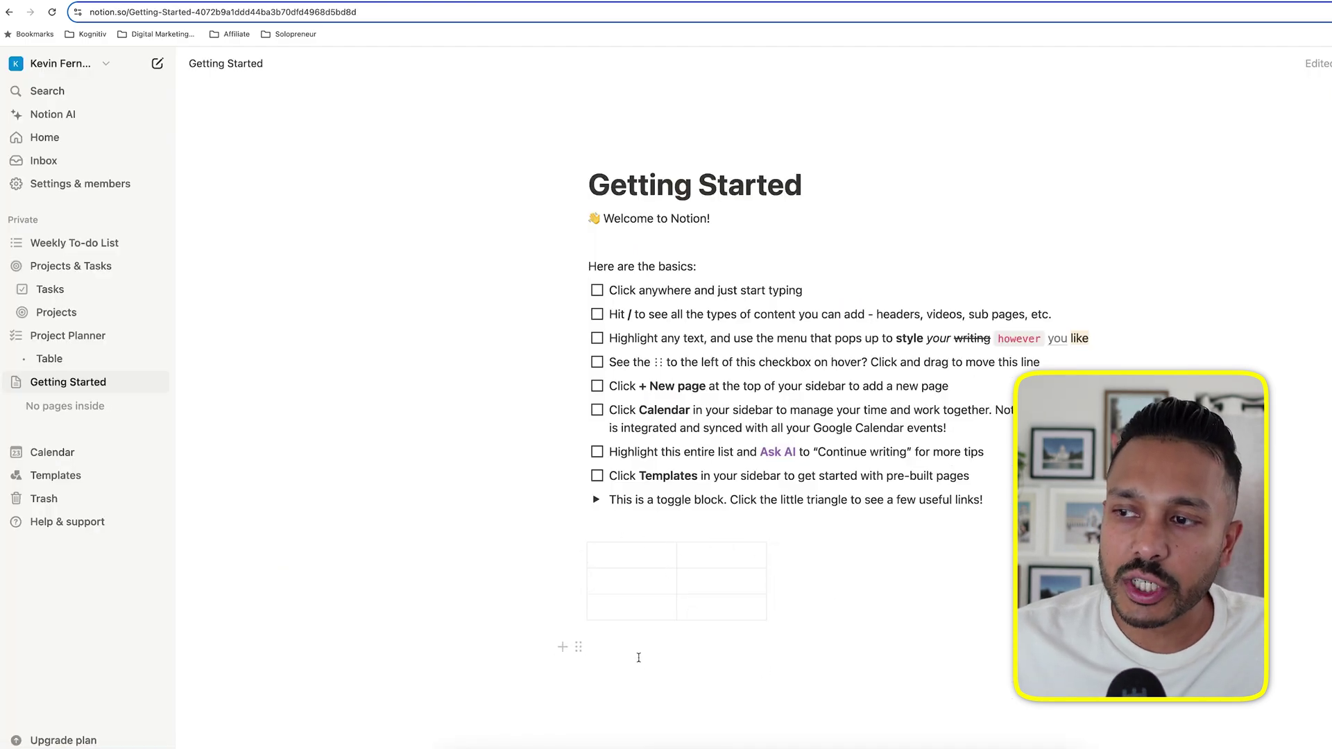
# - Type 'sdfds' below the table, then add an empty Heading 2 block beneath it
pyautogui.click(638, 657)
pyautogui.write('sdfdsfsd')
pyautogui.press('Return')
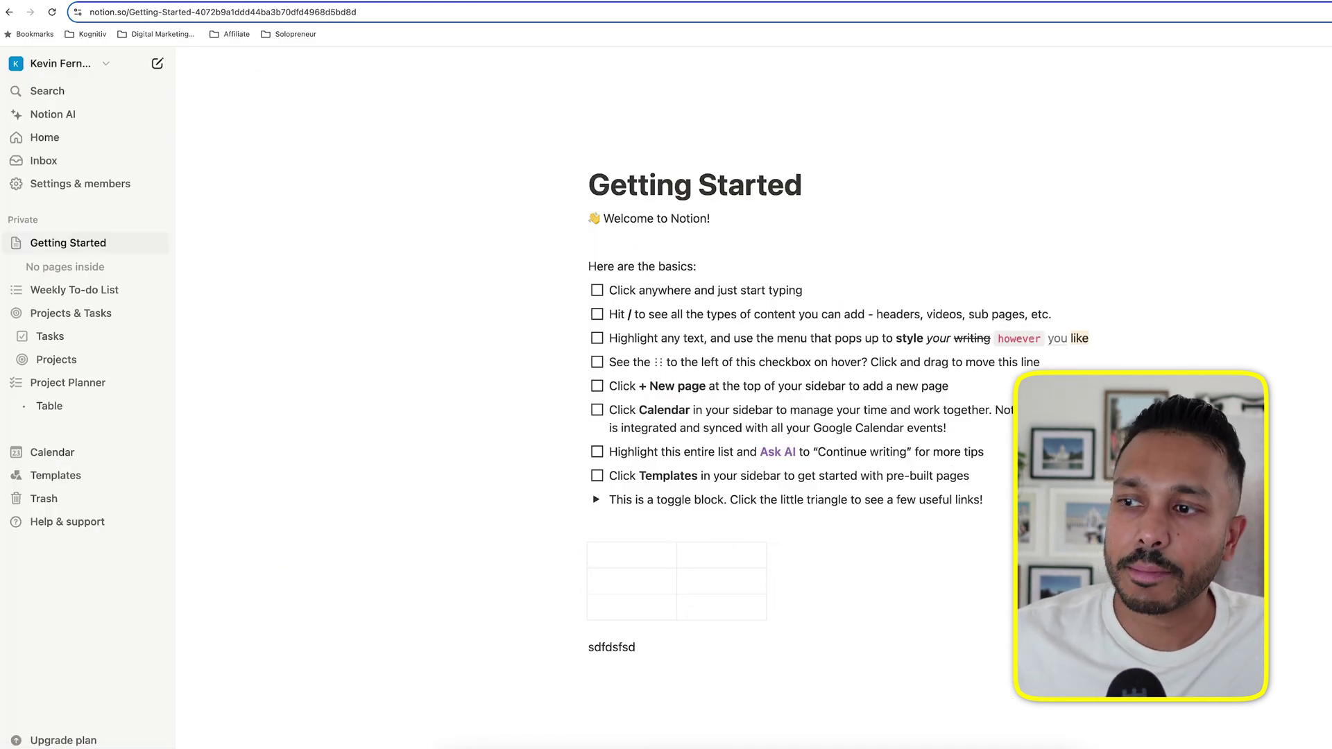
pyautogui.scroll(-2, 889, 565)
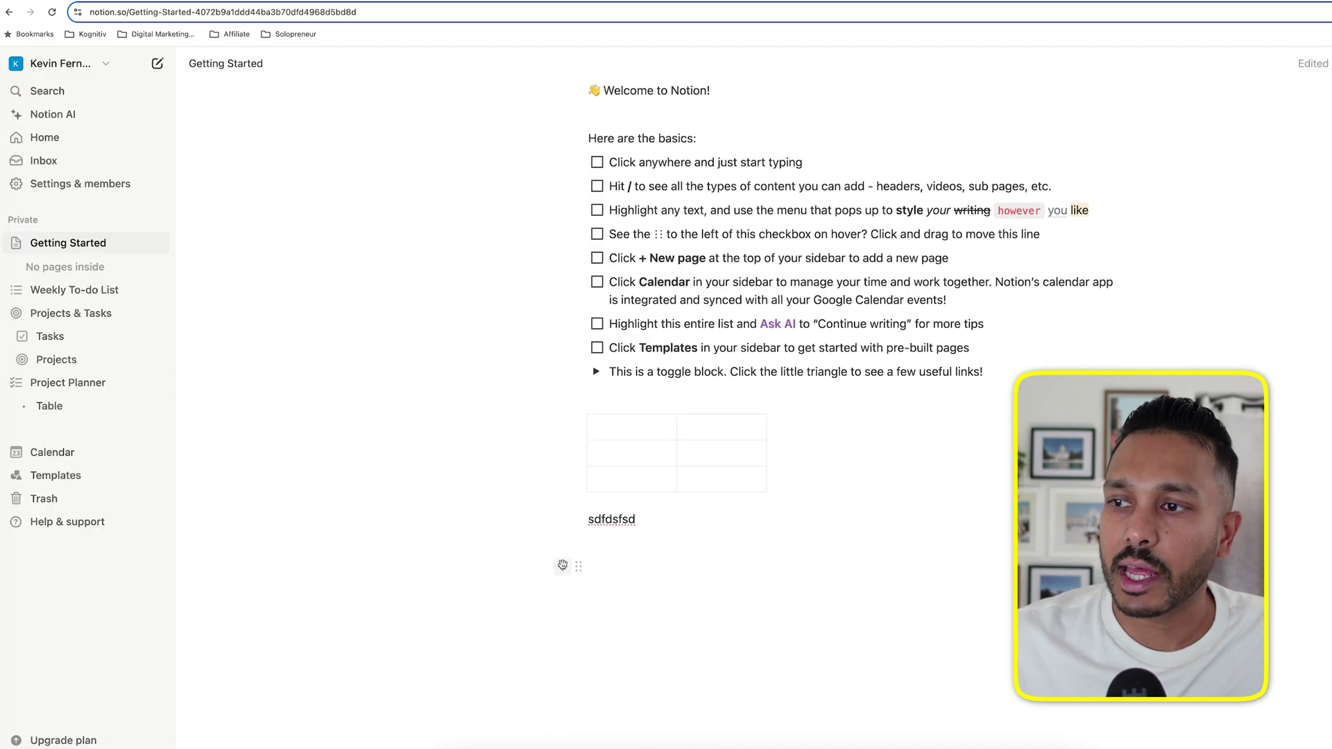
pyautogui.click(563, 565)
pyautogui.click(661, 474)
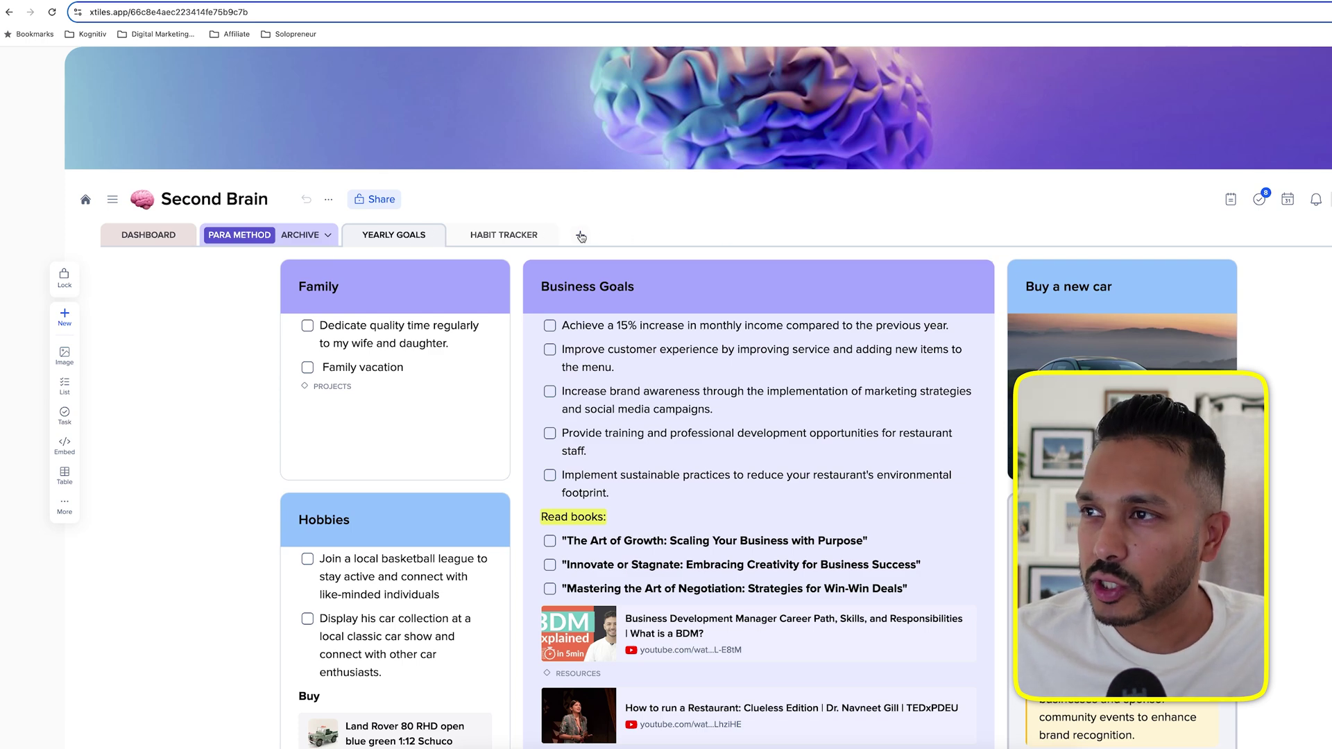
# - Open the PARA METHOD page dropdown listing PROJECTS, AREAS, RESOURCES and ARCHIVE
pyautogui.click(325, 236)
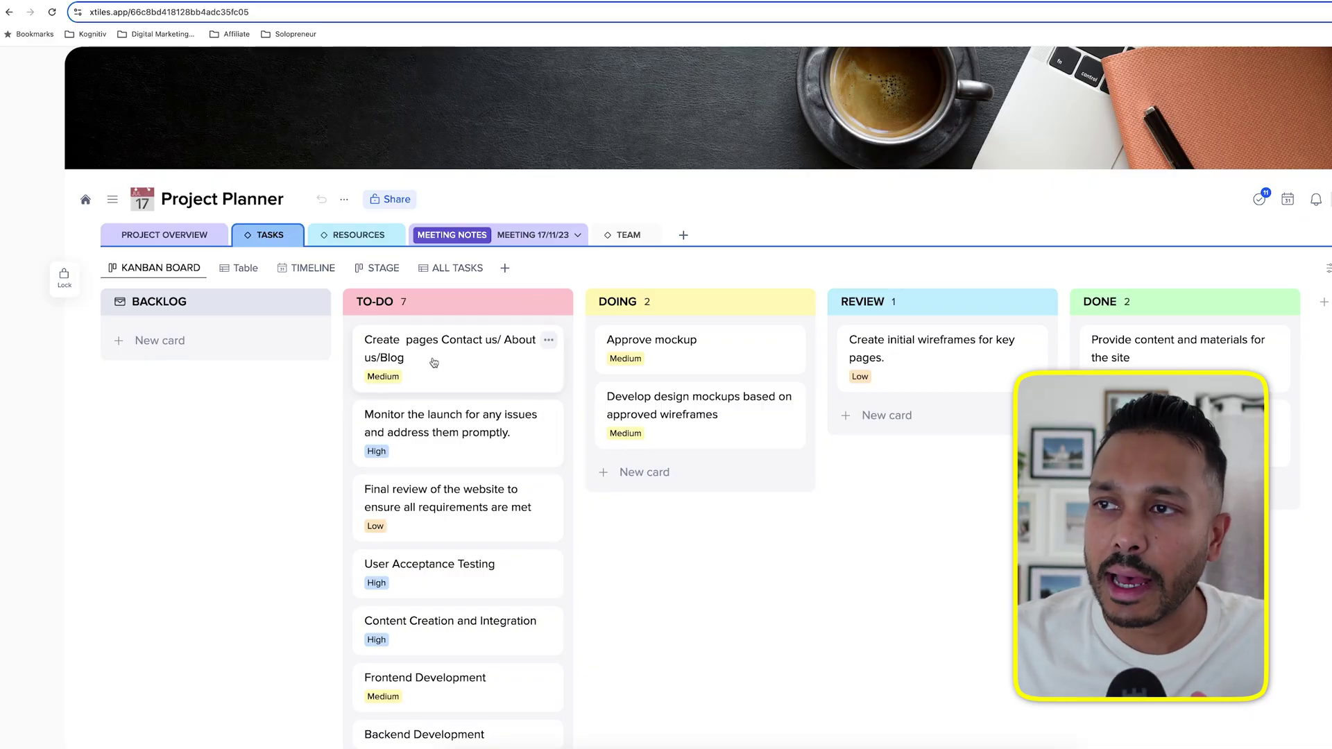
# - Move Contact us/About us/Blog to DOING and Approve mockup to REVIEW, then open the Monitor the launch task
pyautogui.moveTo(434, 362); pyautogui.dragTo(671, 374)
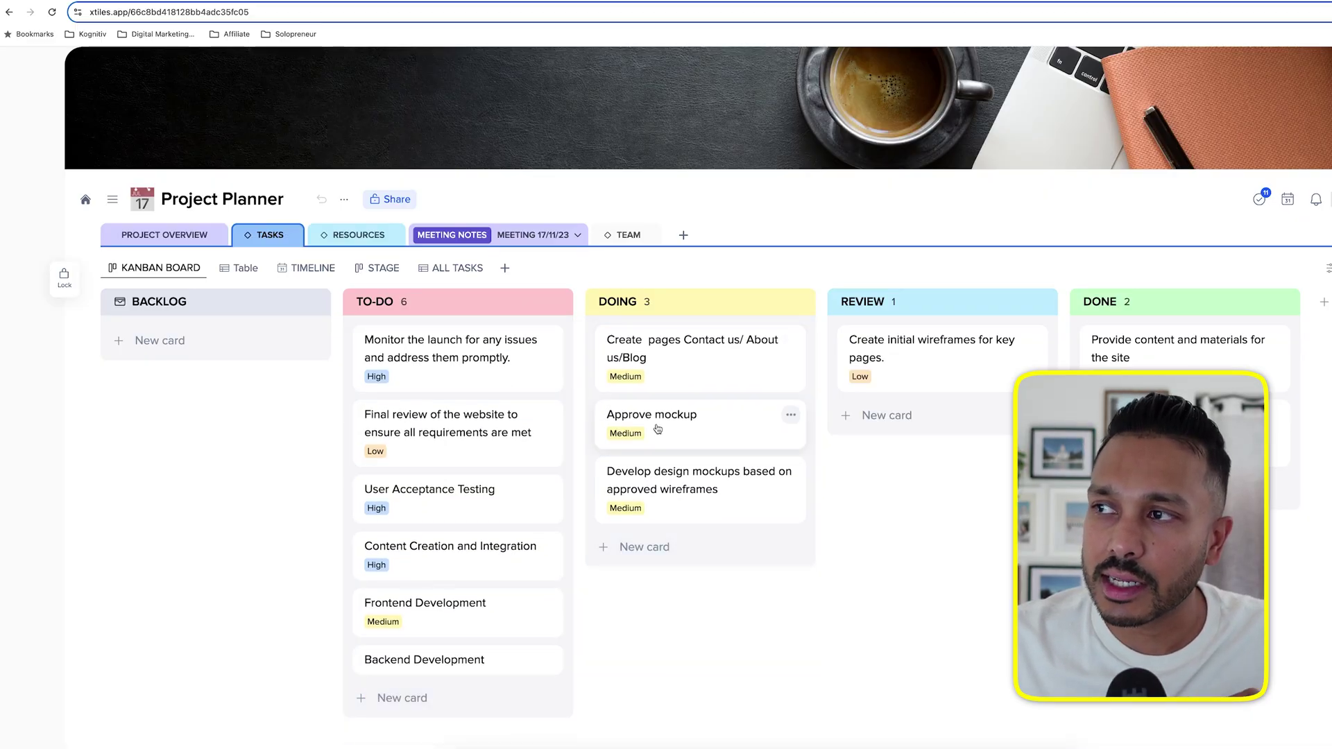
pyautogui.moveTo(658, 428); pyautogui.dragTo(909, 374)
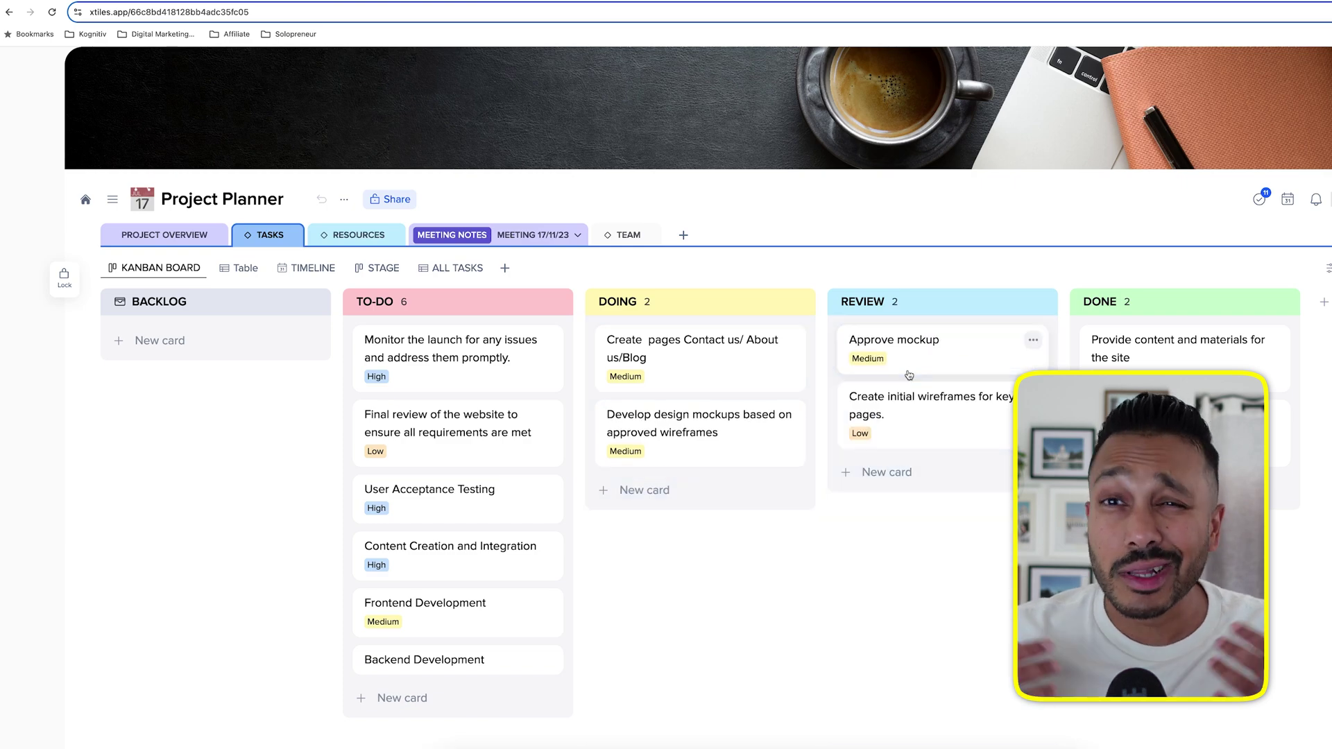
pyautogui.click(454, 365)
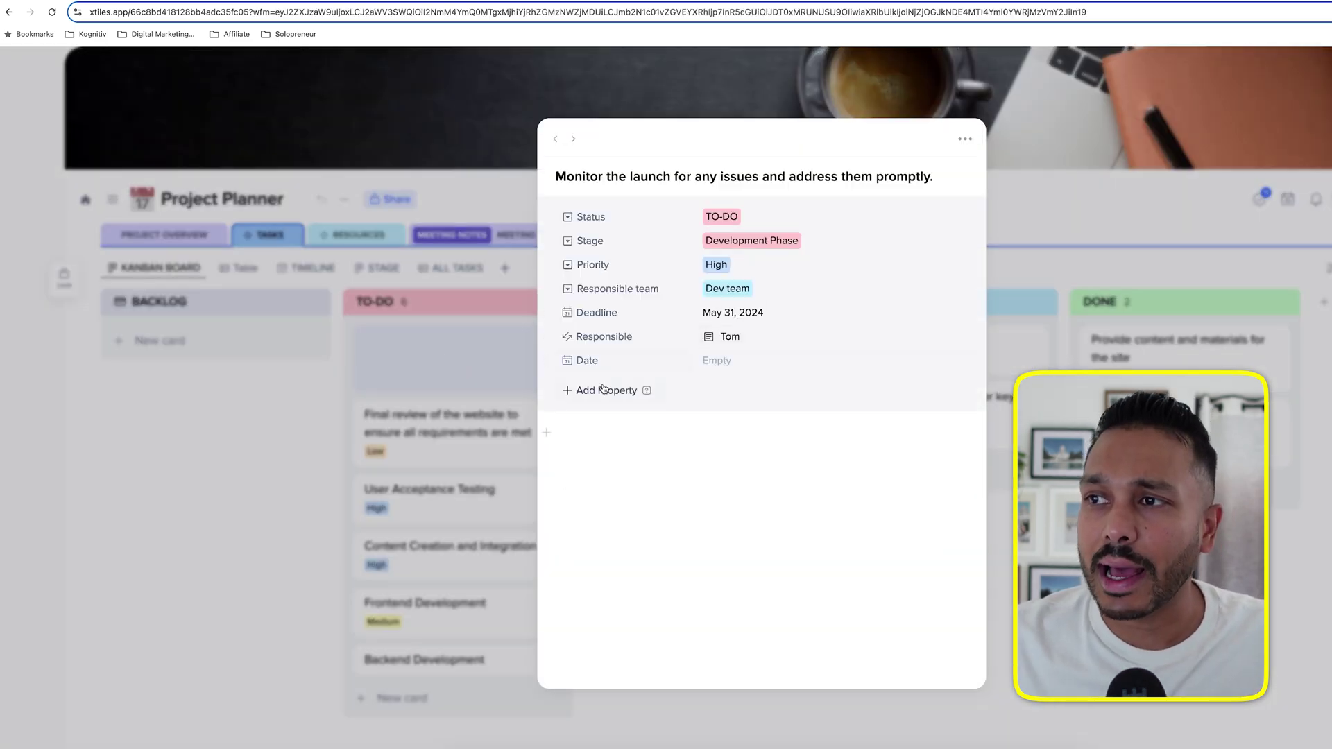
# - Browse the property types for a new task property, cancel it, and close the task
pyautogui.click(588, 393)
pyautogui.click(834, 375)
pyautogui.click(720, 369)
pyautogui.click(599, 391)
pyautogui.click(576, 393)
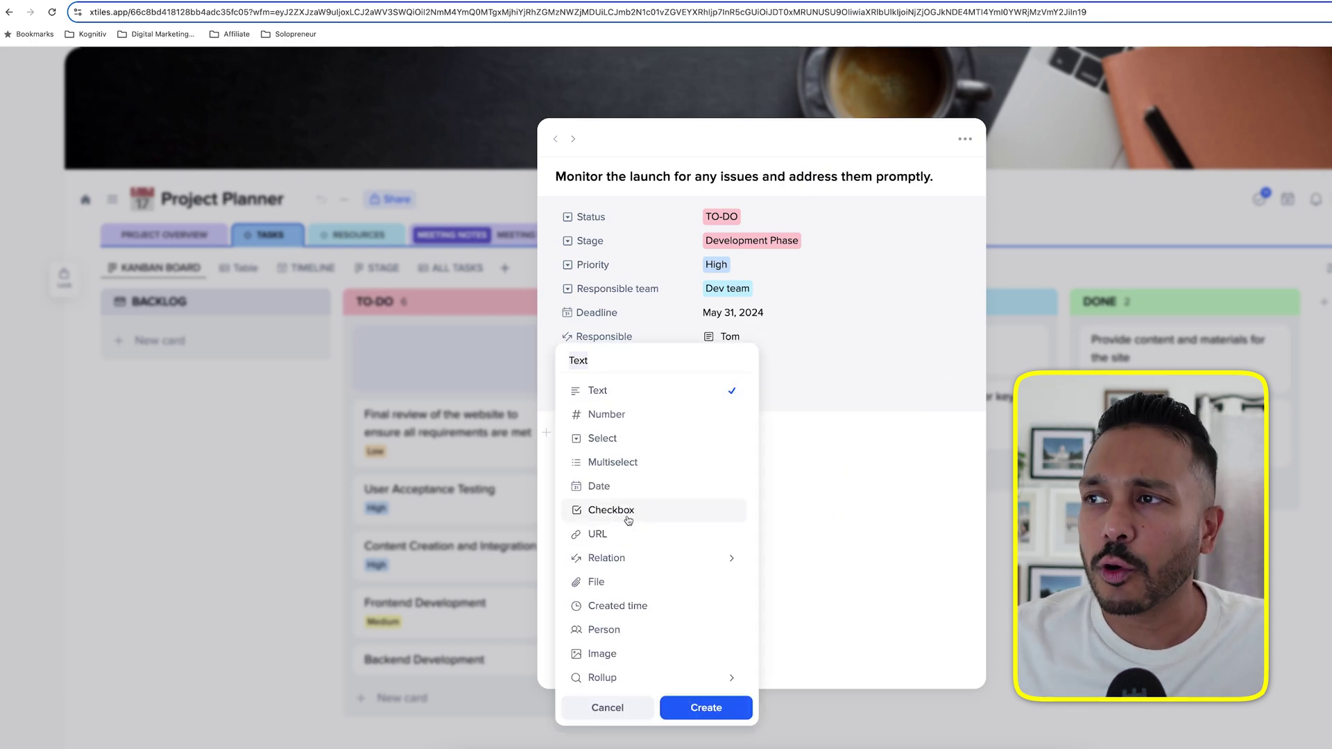
pyautogui.click(910, 482)
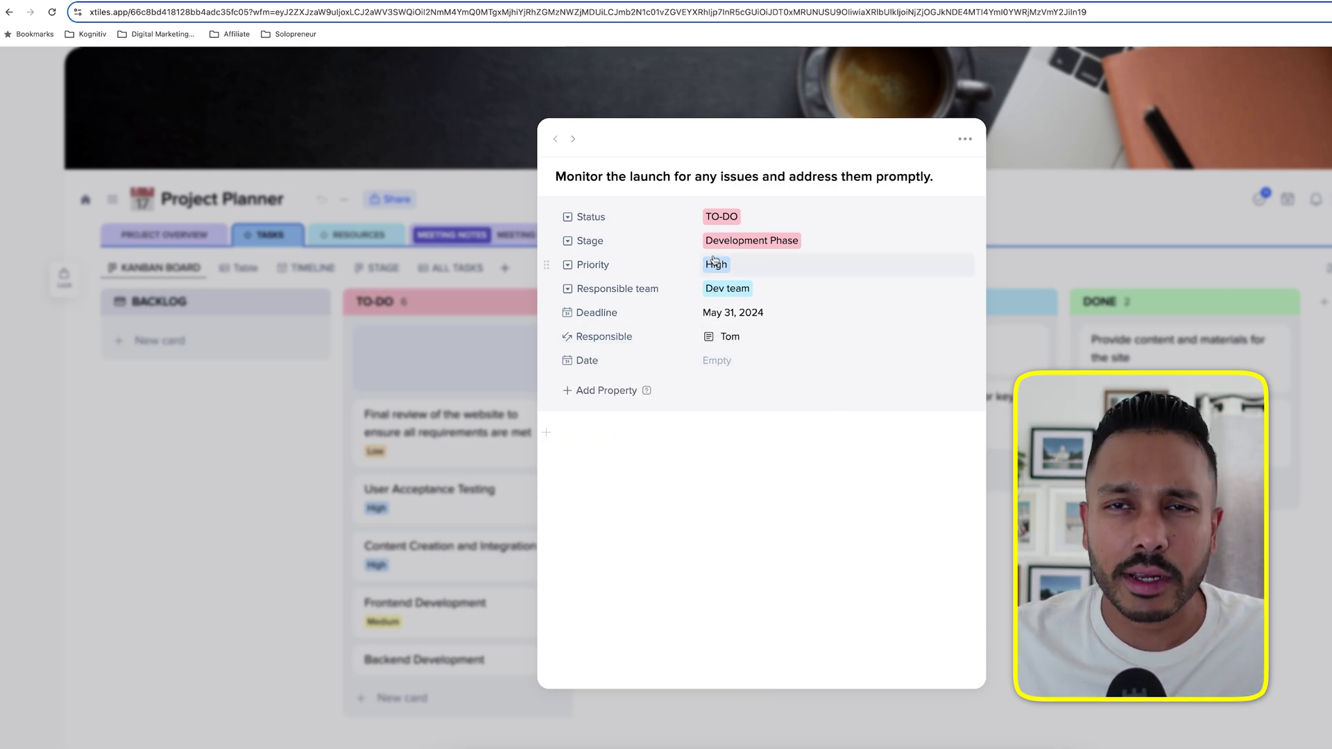
pyautogui.press('Escape')
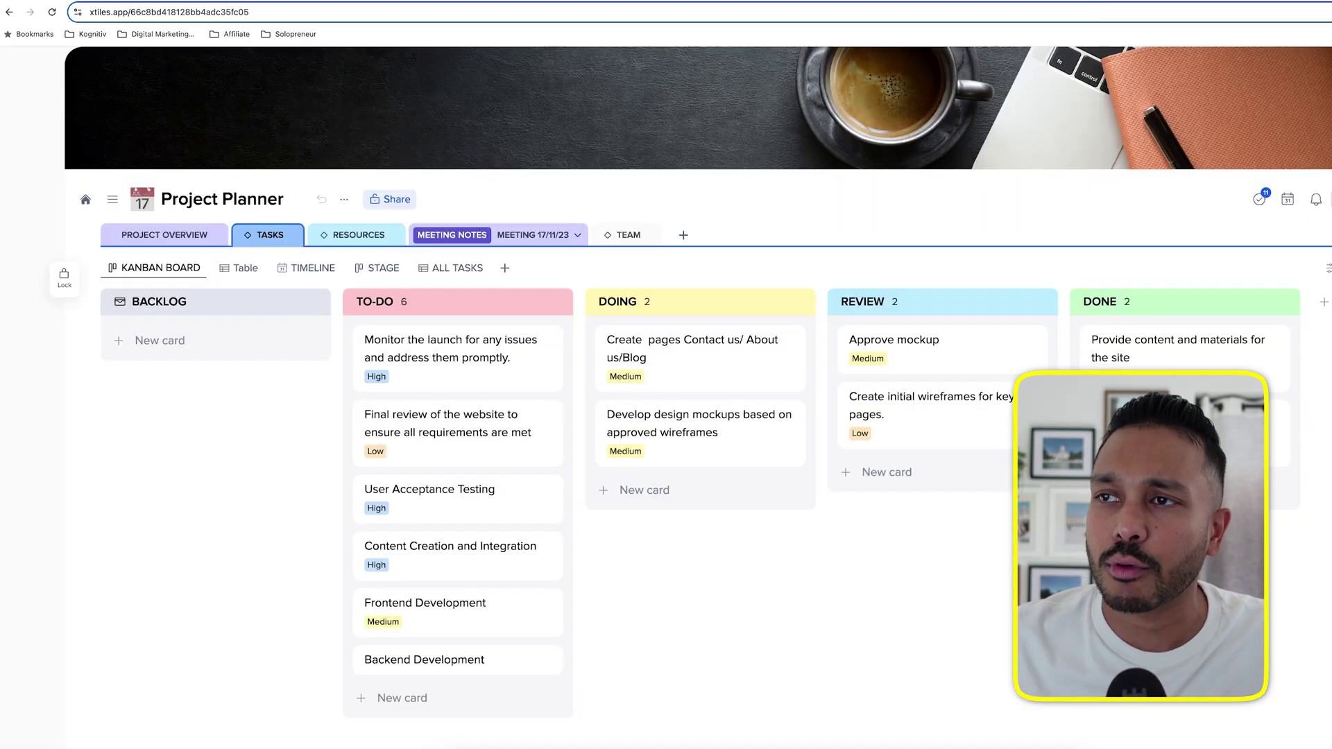
# - View the Project Planner tasks as a table, then a March 2024 calendar, with the overdue/today list open
pyautogui.click(236, 269)
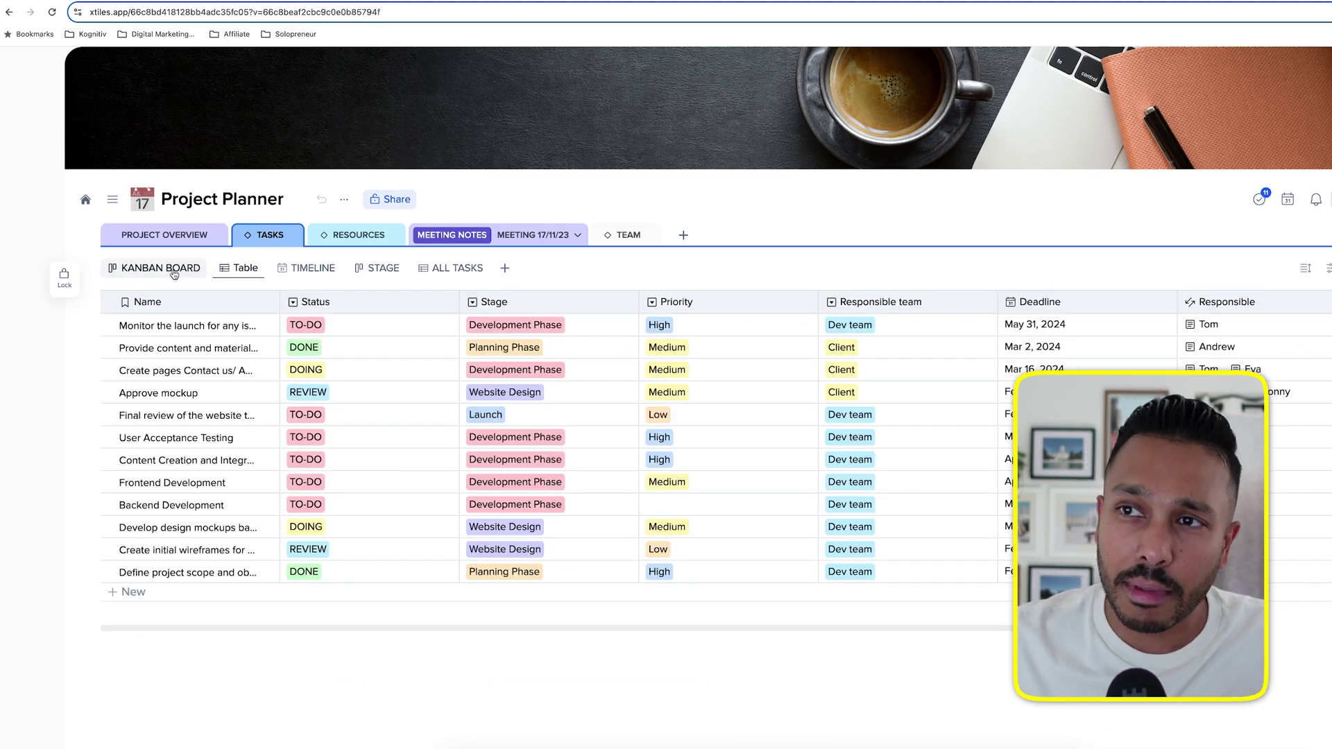
pyautogui.click(307, 267)
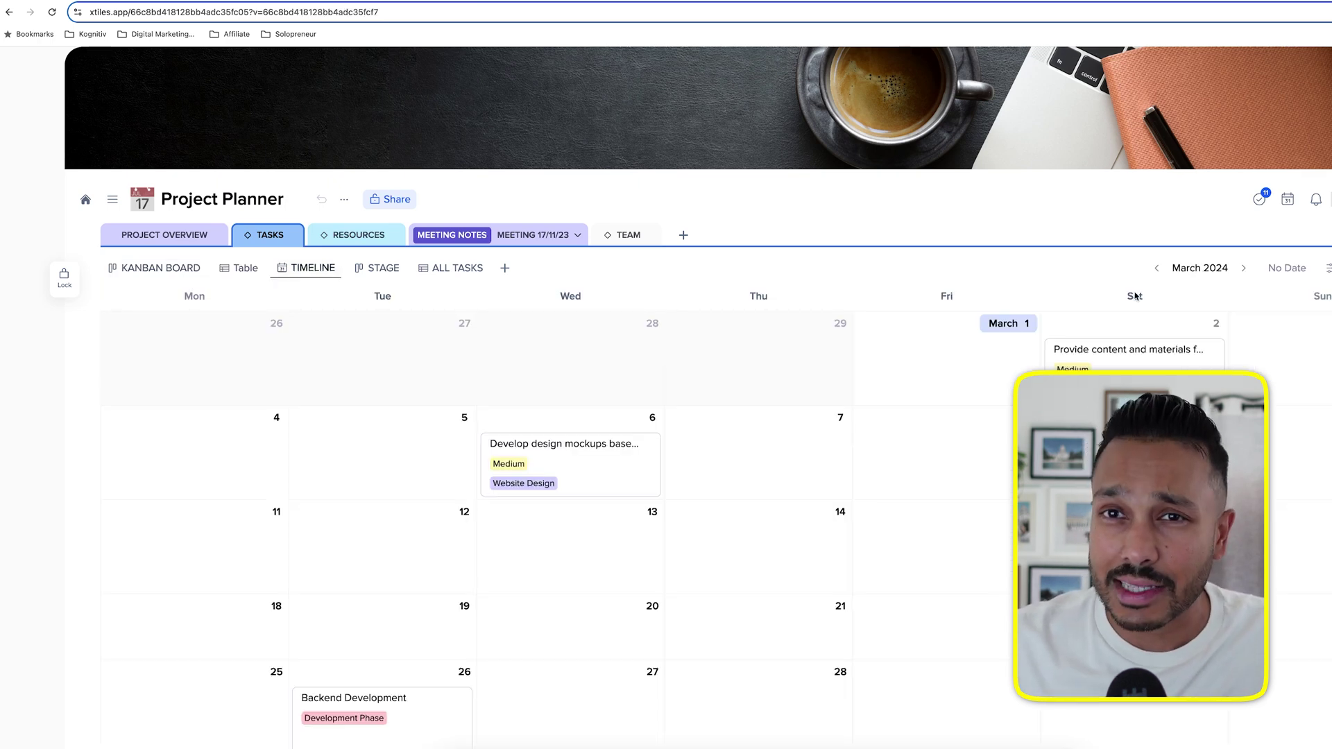
pyautogui.click(1259, 200)
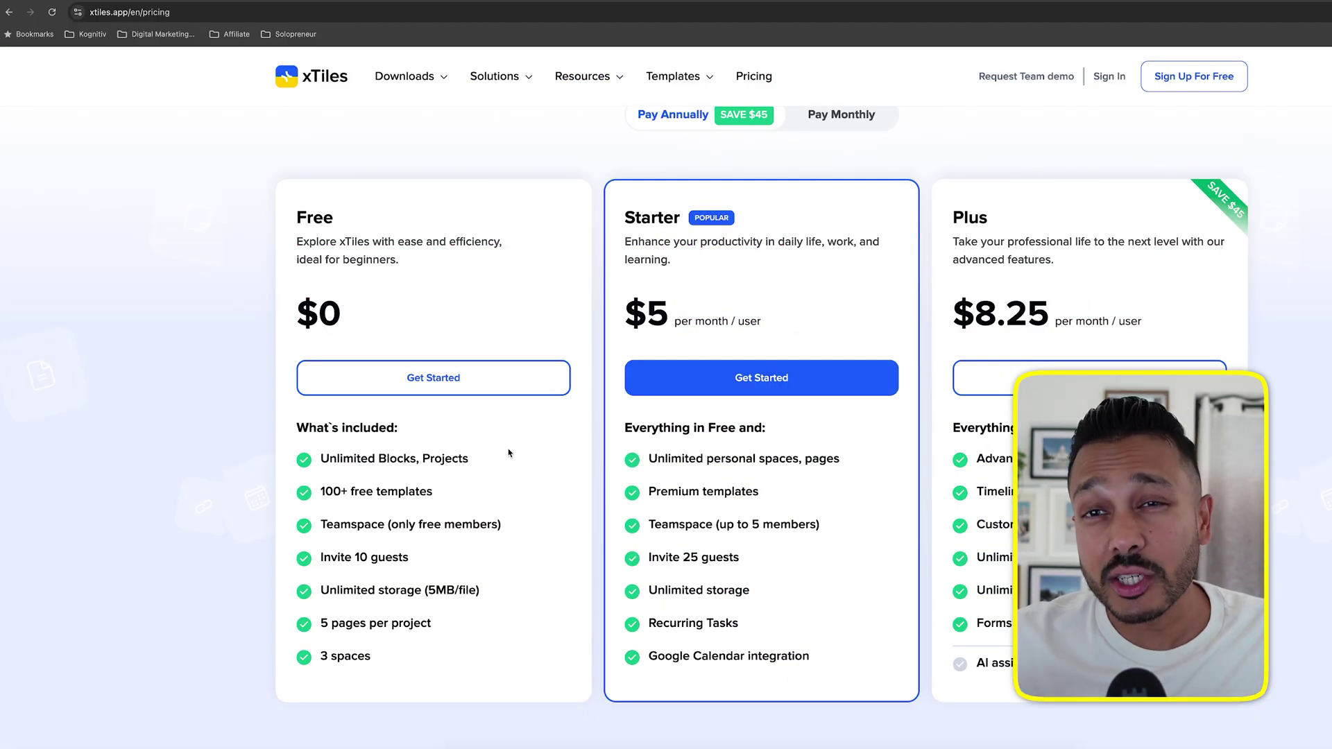
# - Check the Free plan feature tooltips on the xTiles pricing page
pyautogui.moveTo(388, 459)
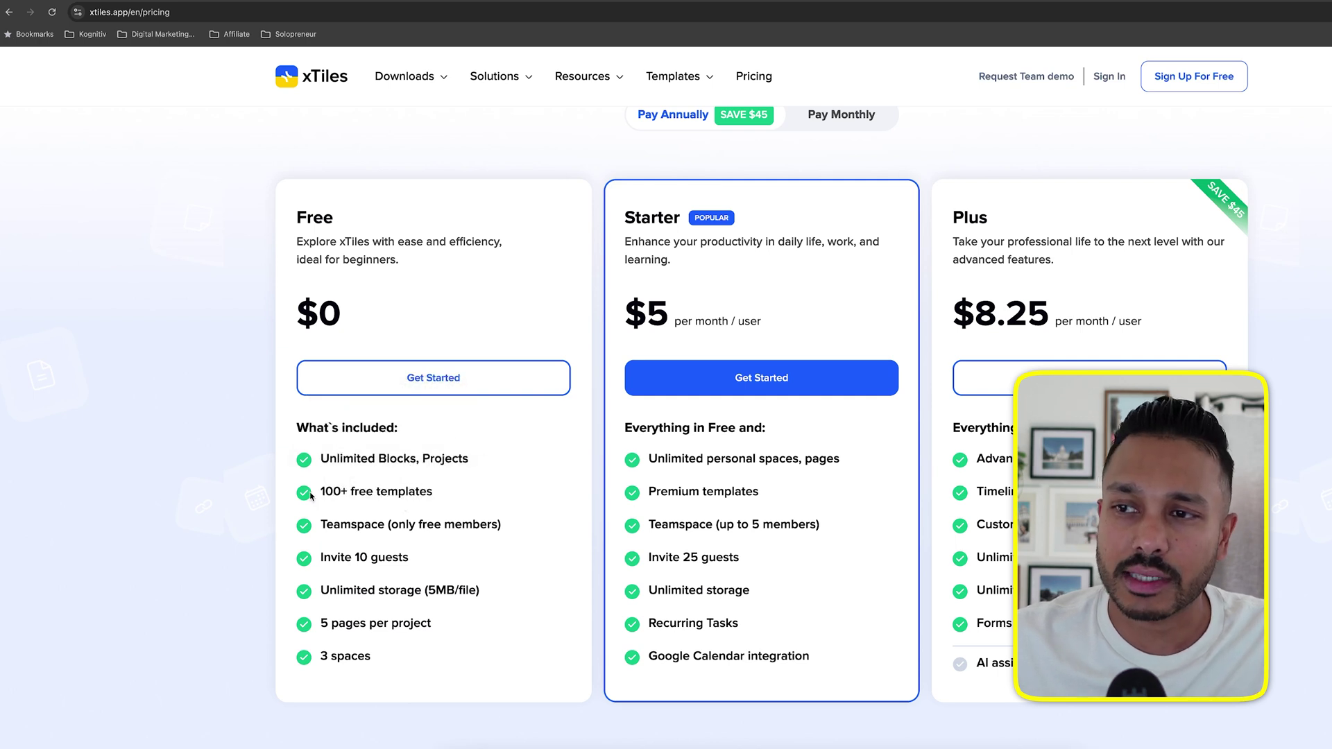
pyautogui.moveTo(343, 551)
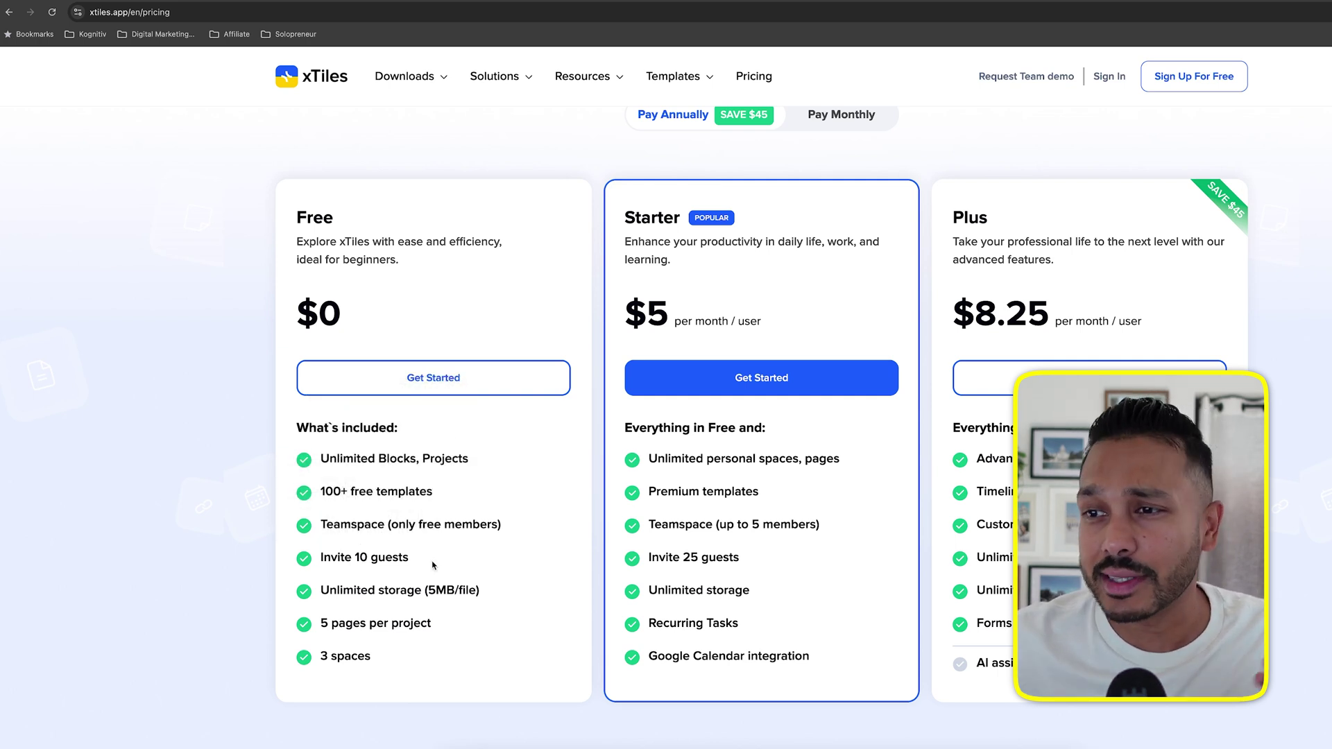
pyautogui.moveTo(398, 628)
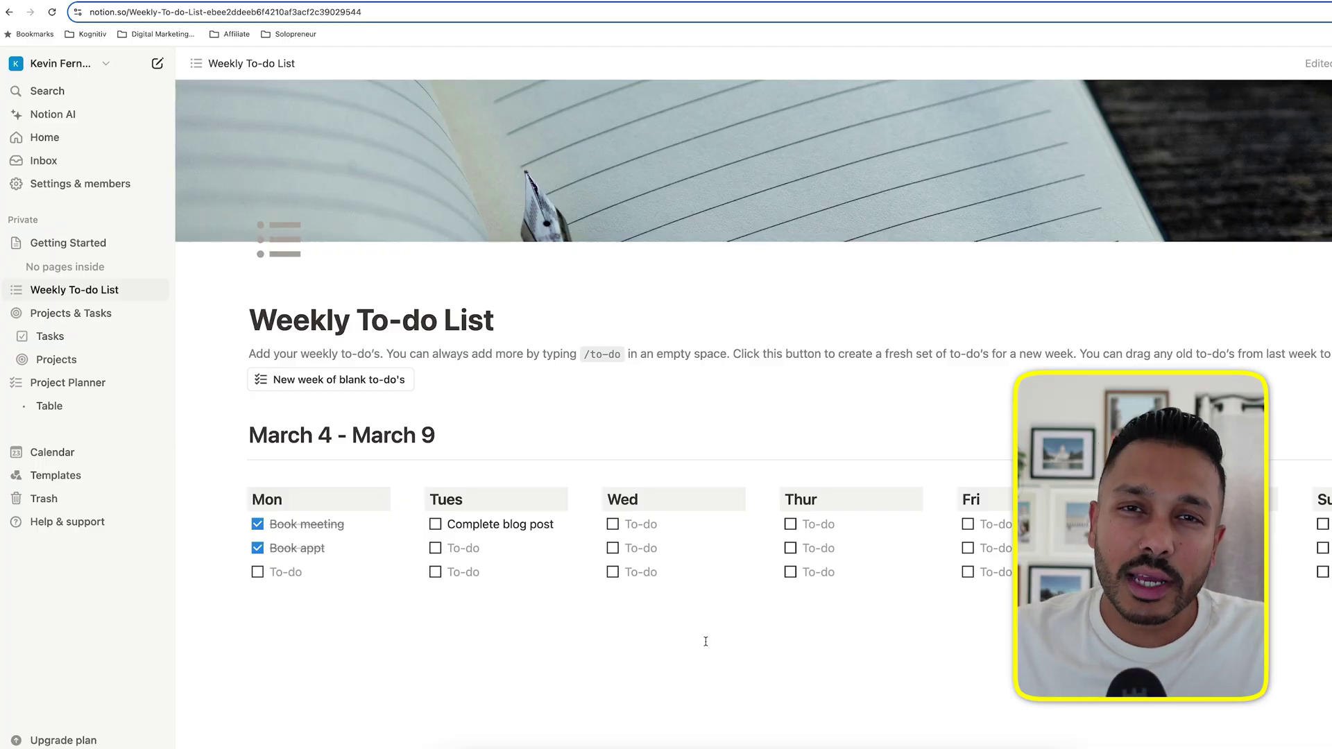
# - Scroll through Notion's Weekly To-do List for March 4 – March 9
pyautogui.scroll(-2, 721, 625)
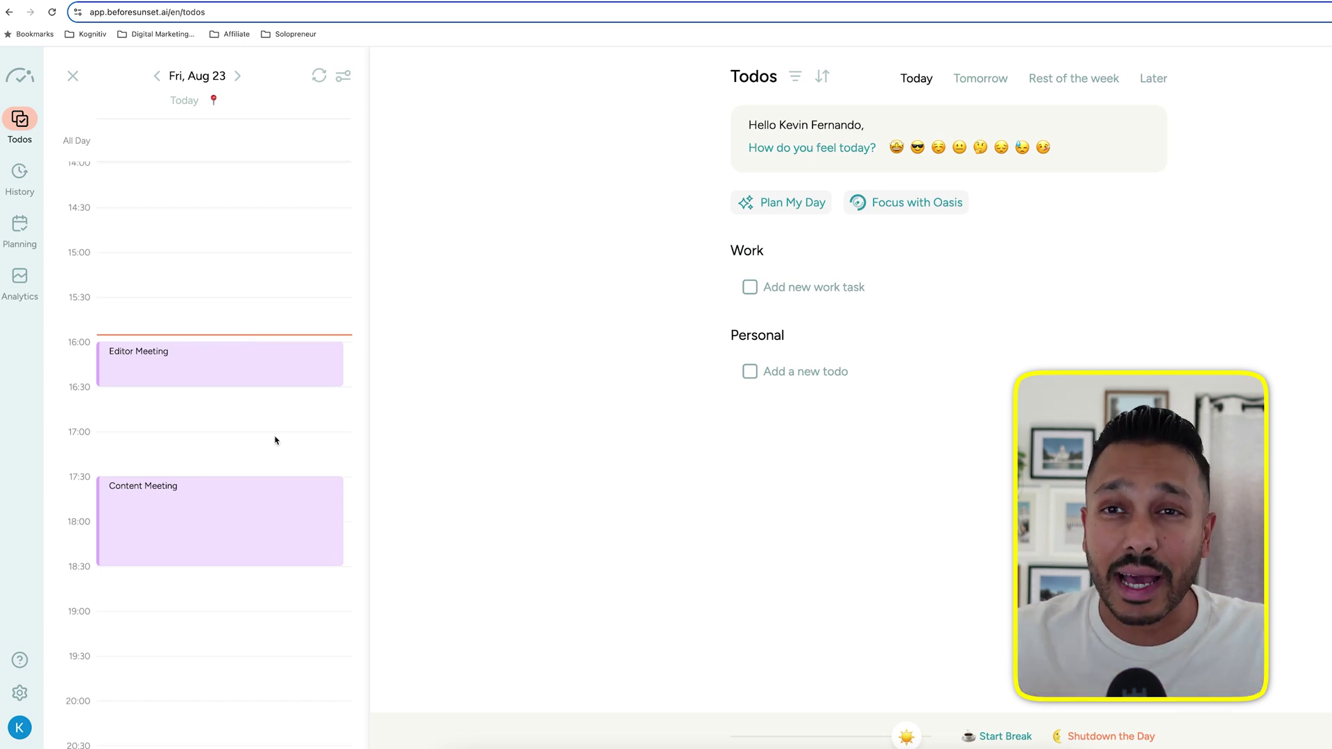
# - Add the work task 'Write Content Script' with a 30-minute planned time and red priority
pyautogui.click(805, 288)
pyautogui.write('Write Content Script')
pyautogui.press('Return')
pyautogui.click(993, 287)
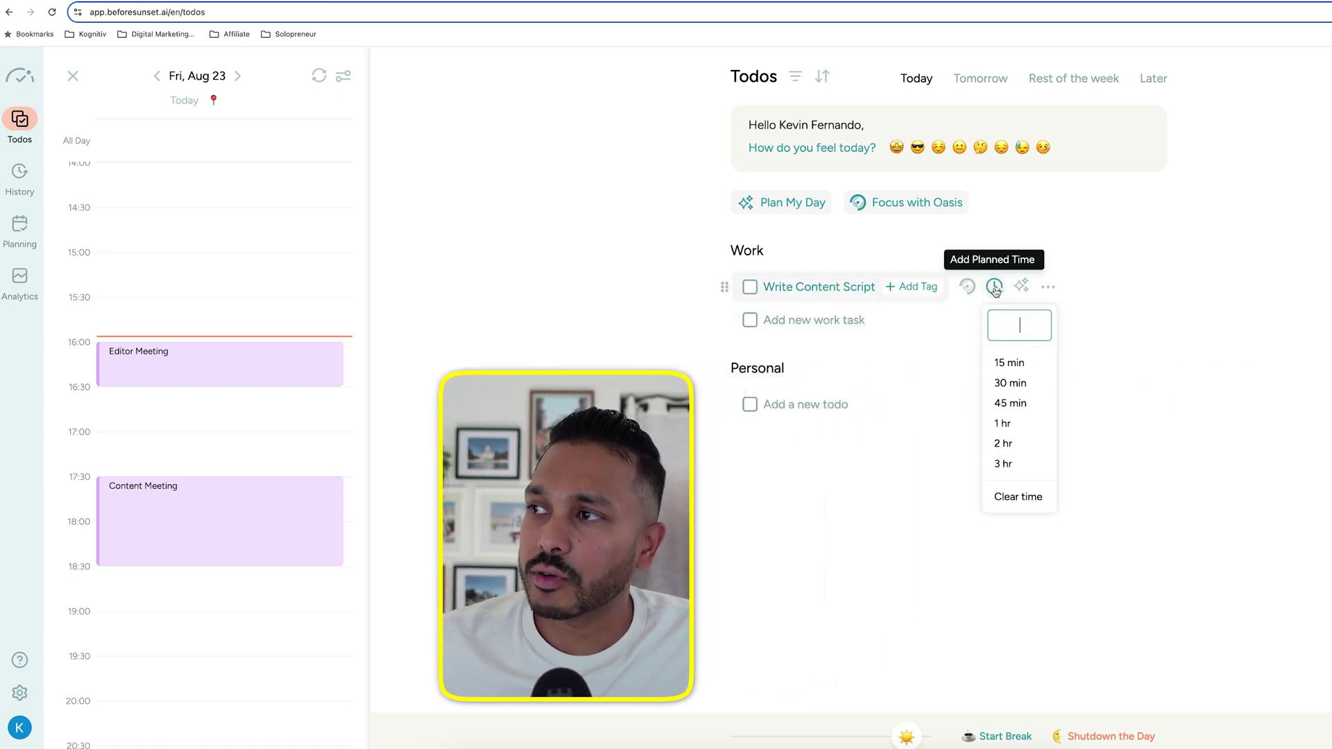
pyautogui.click(1019, 385)
pyautogui.click(1096, 287)
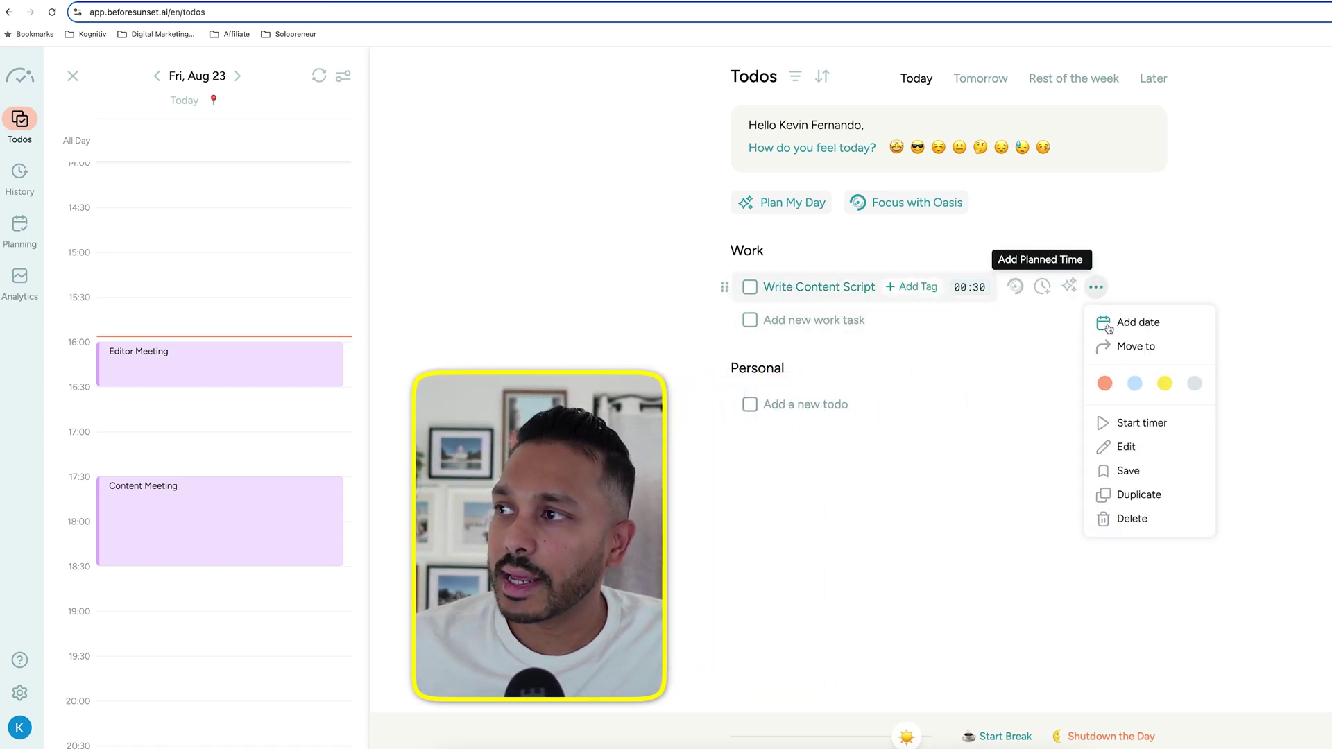
pyautogui.click(1106, 385)
# - Leave the task's date unchanged, then plan 1 hour for Film Youtube Video and 15 minutes for Get 3 Renovation Quotes
pyautogui.click(1096, 286)
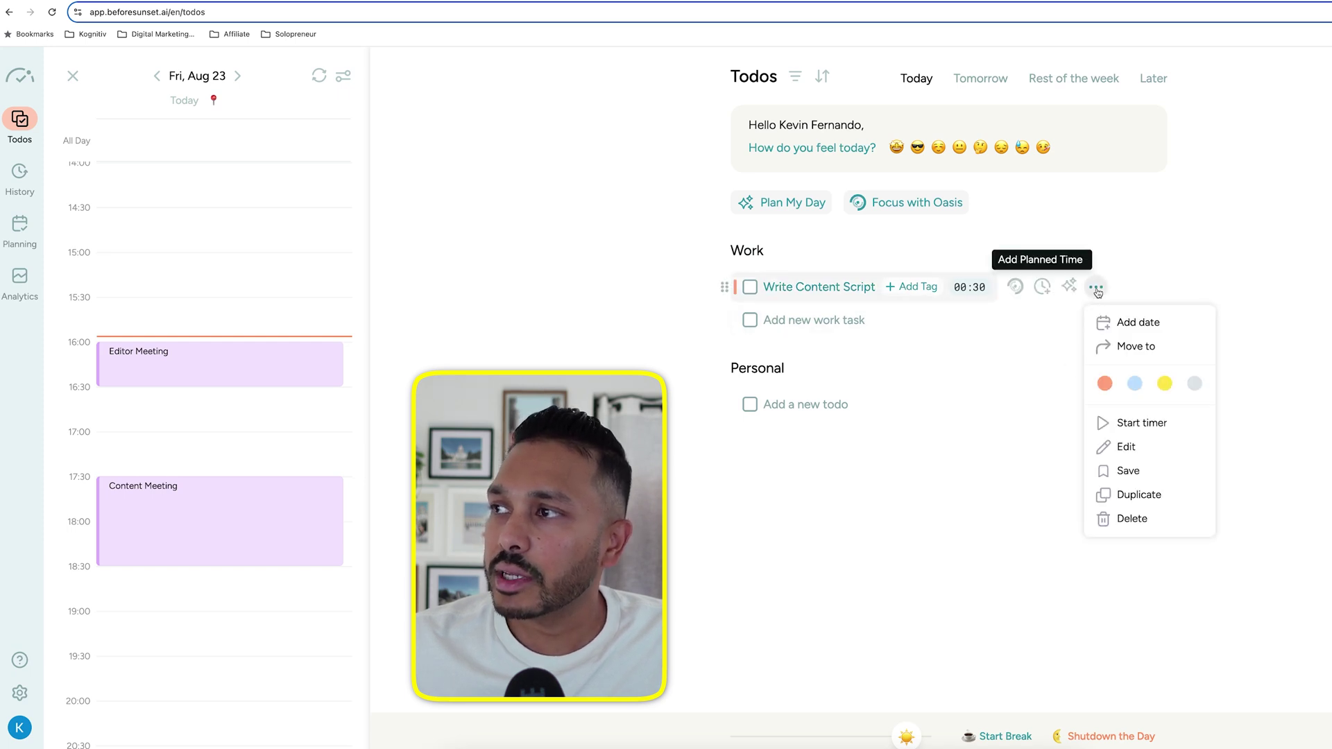
pyautogui.click(1133, 324)
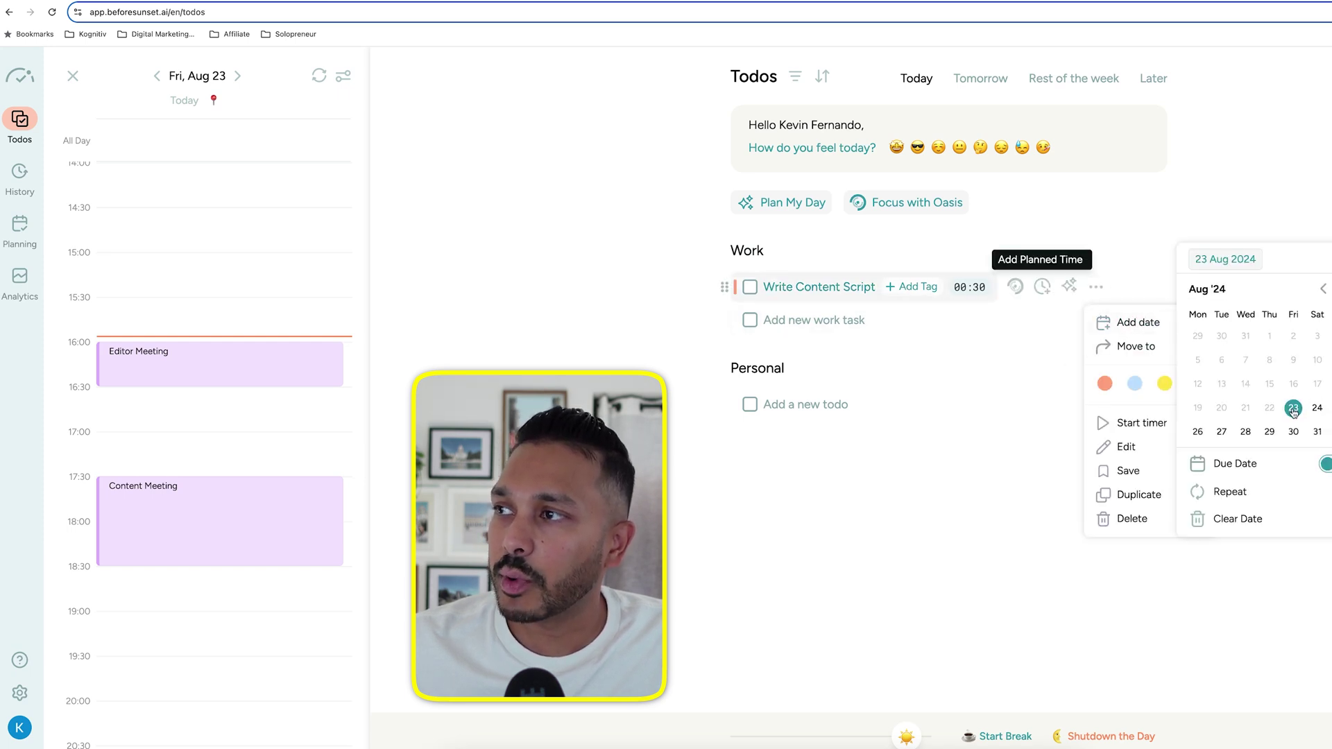
pyautogui.click(817, 320)
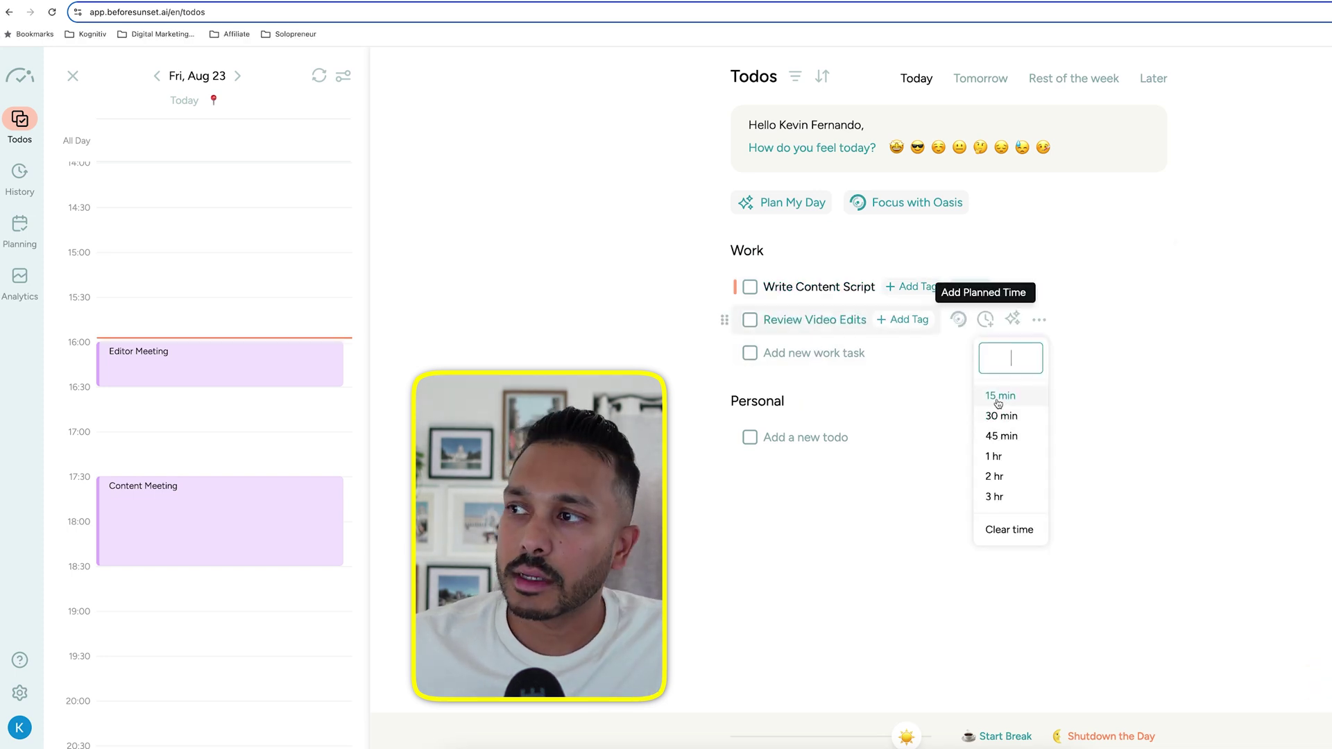
pyautogui.click(998, 390)
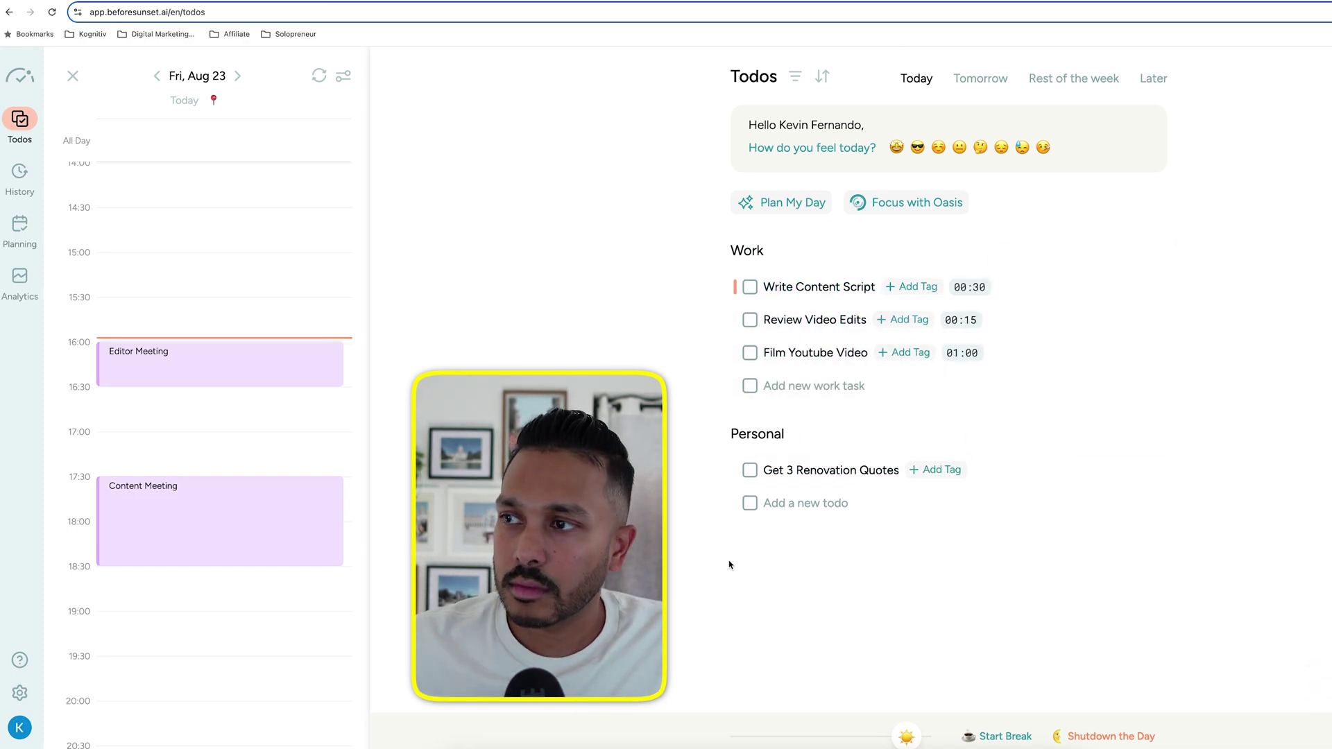
pyautogui.click(993, 469)
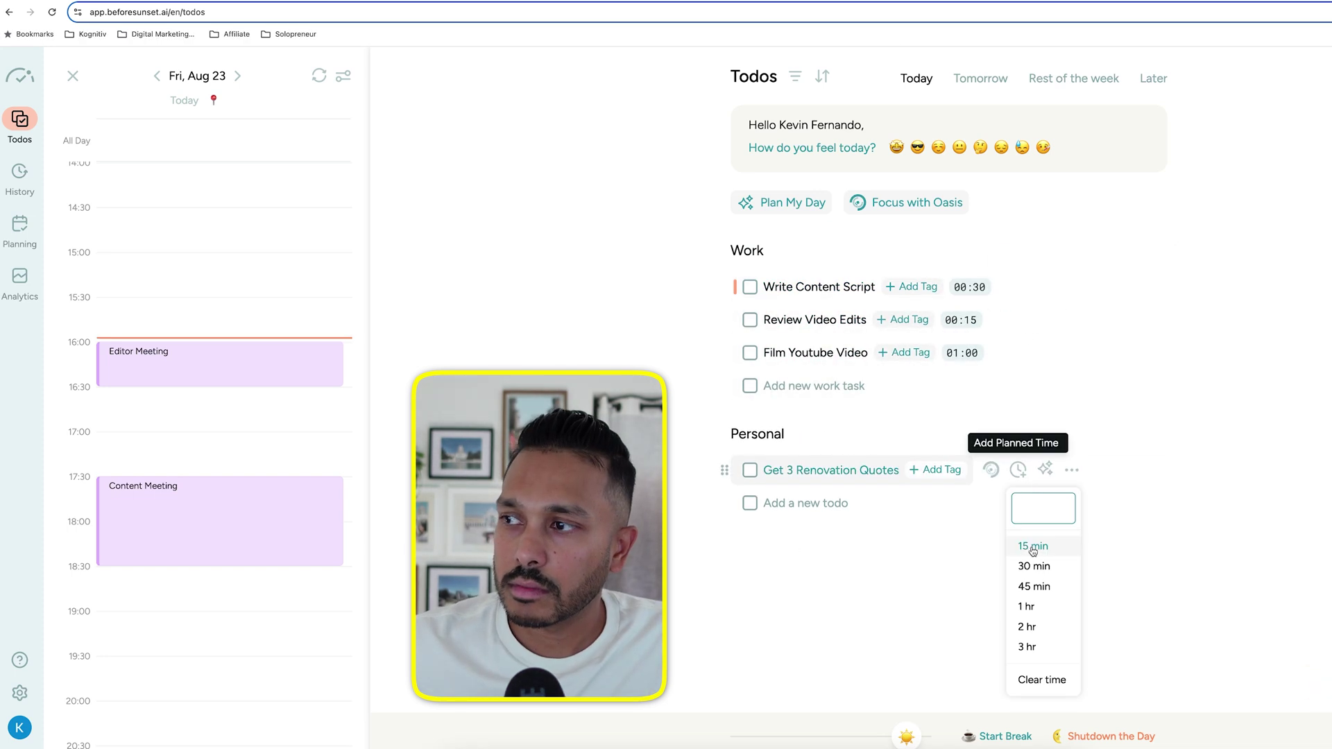
pyautogui.click(1040, 547)
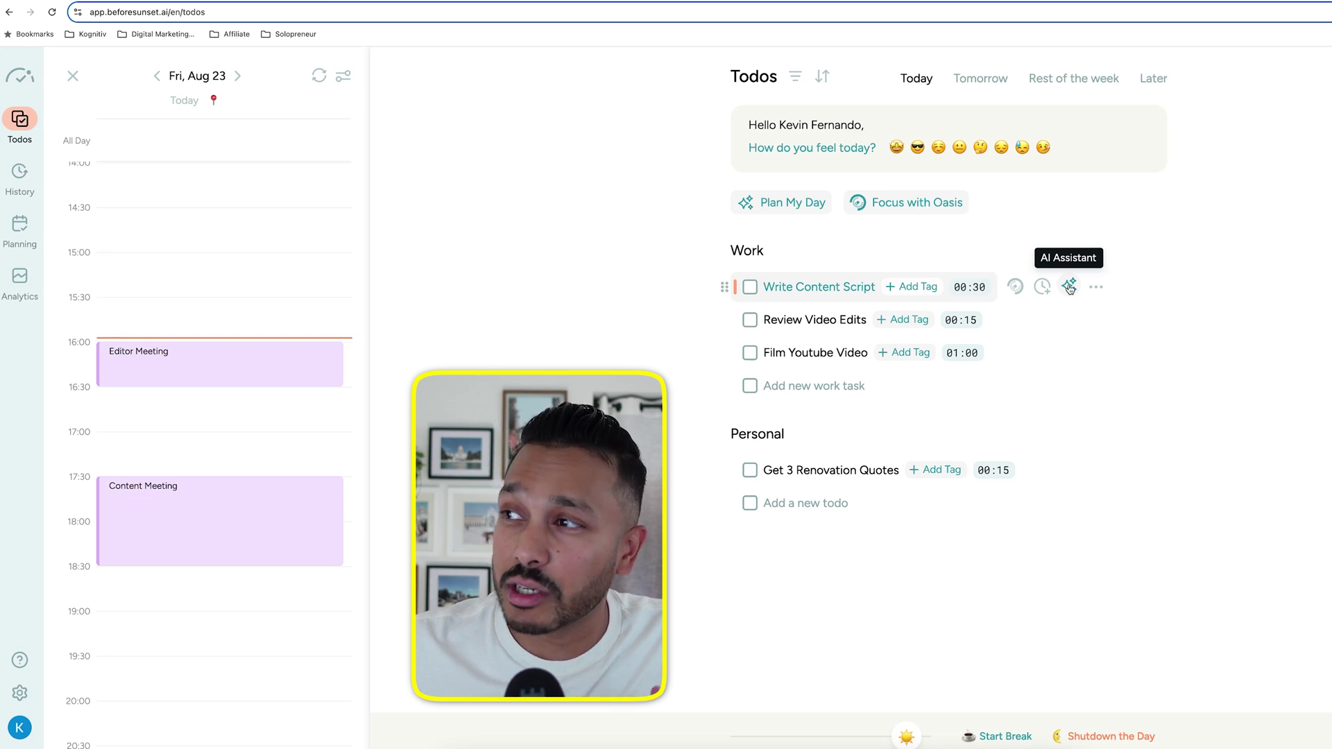
# - Have the AI Assistant rewrite Write Content Script as an actionable outline task and generate its subtasks
pyautogui.click(1069, 287)
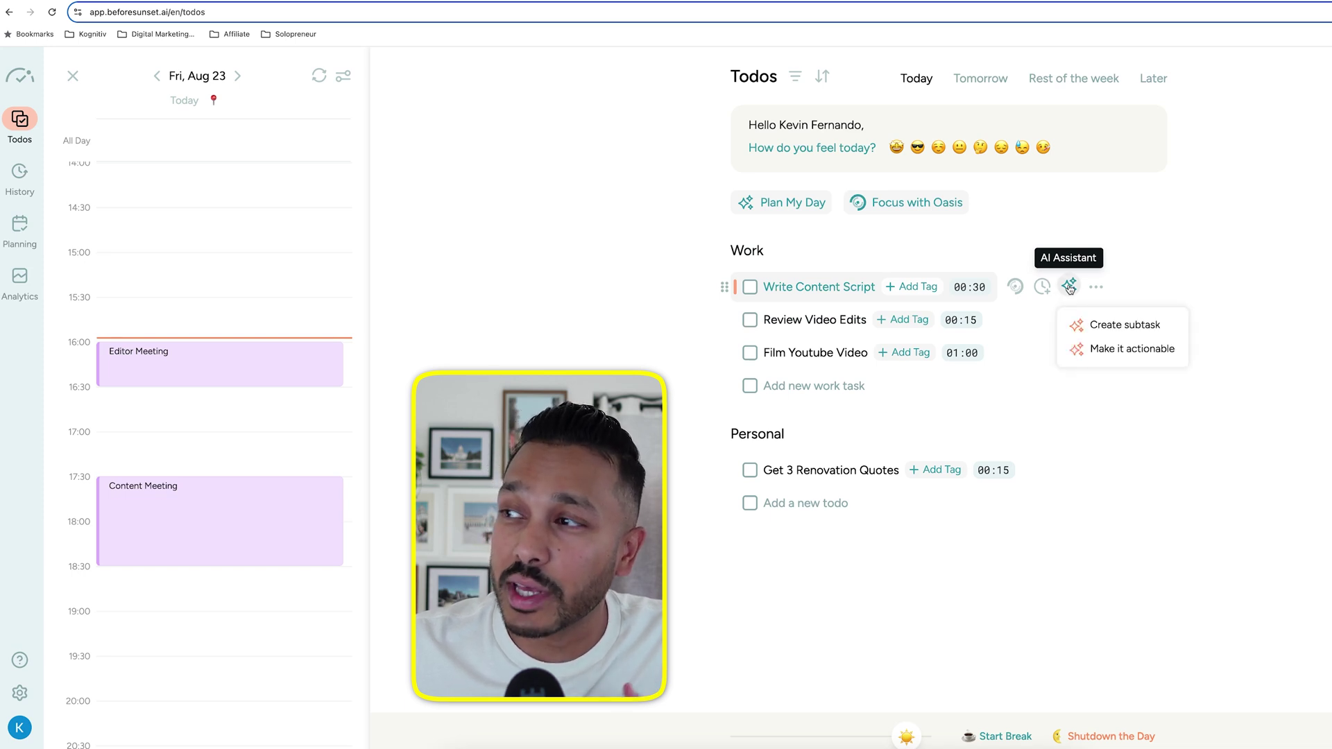
pyautogui.click(1115, 349)
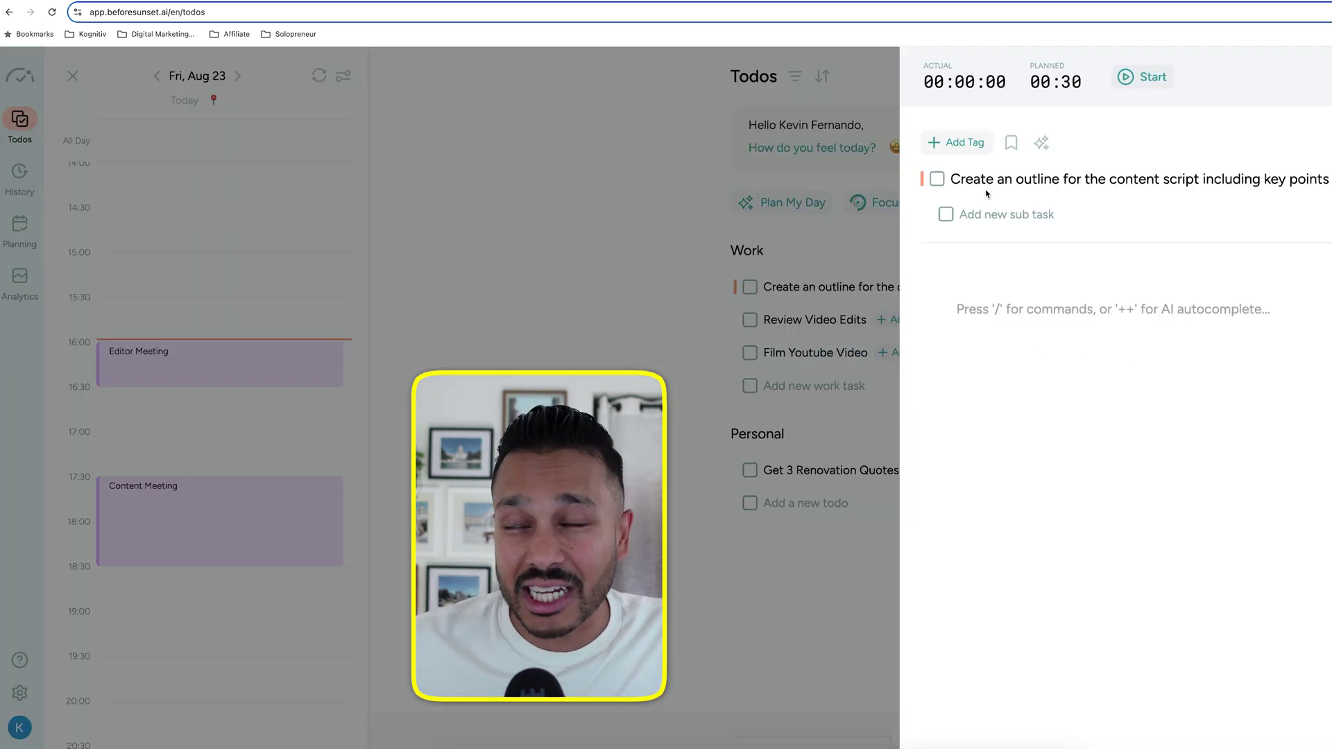
pyautogui.click(637, 279)
pyautogui.click(1099, 286)
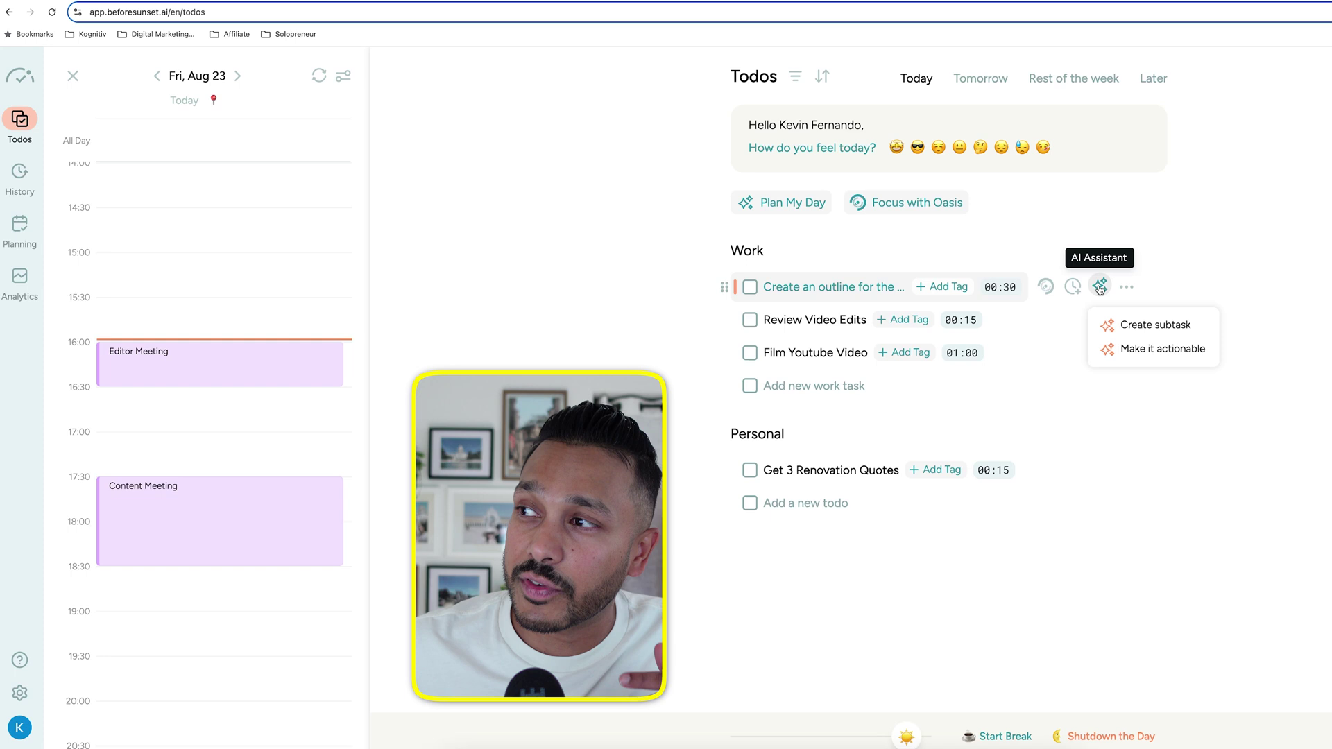
pyautogui.click(1133, 326)
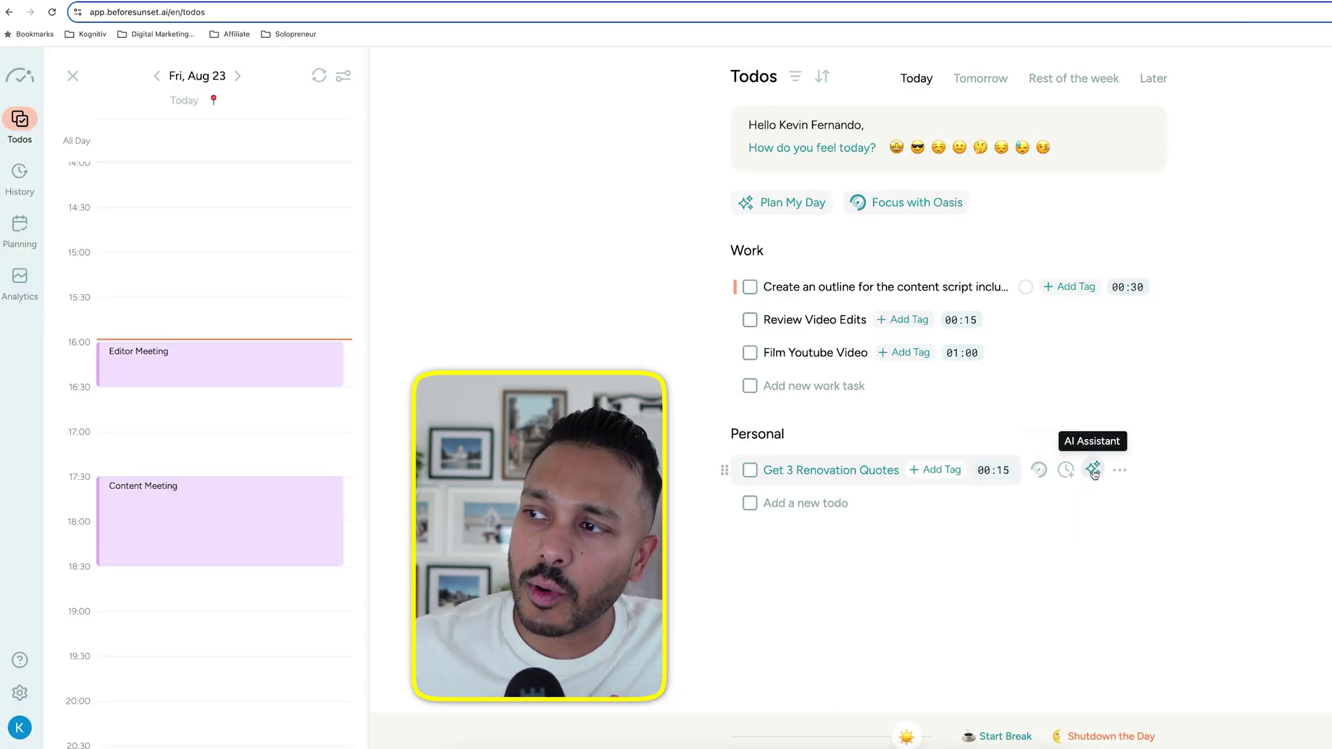
# - Have the AI Assistant create four subtasks for Get 3 Renovation Quotes
pyautogui.click(1093, 471)
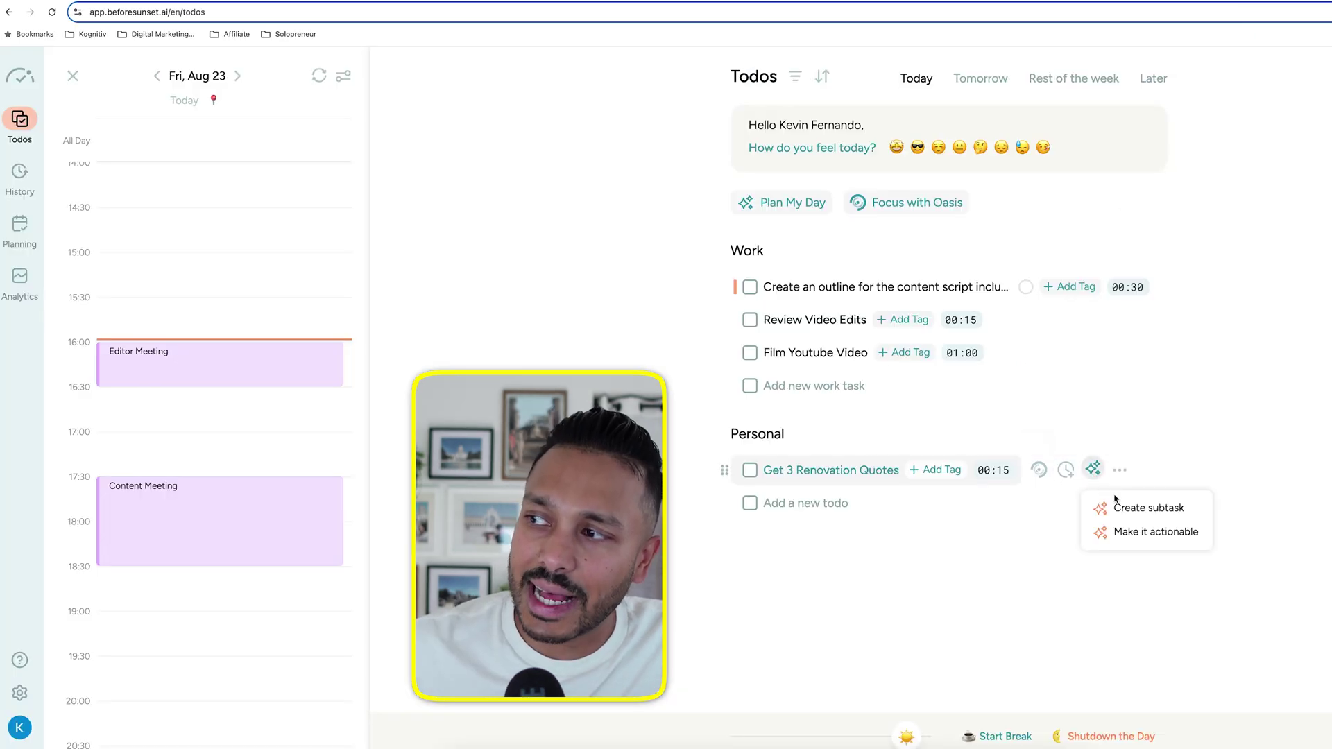
pyautogui.click(846, 472)
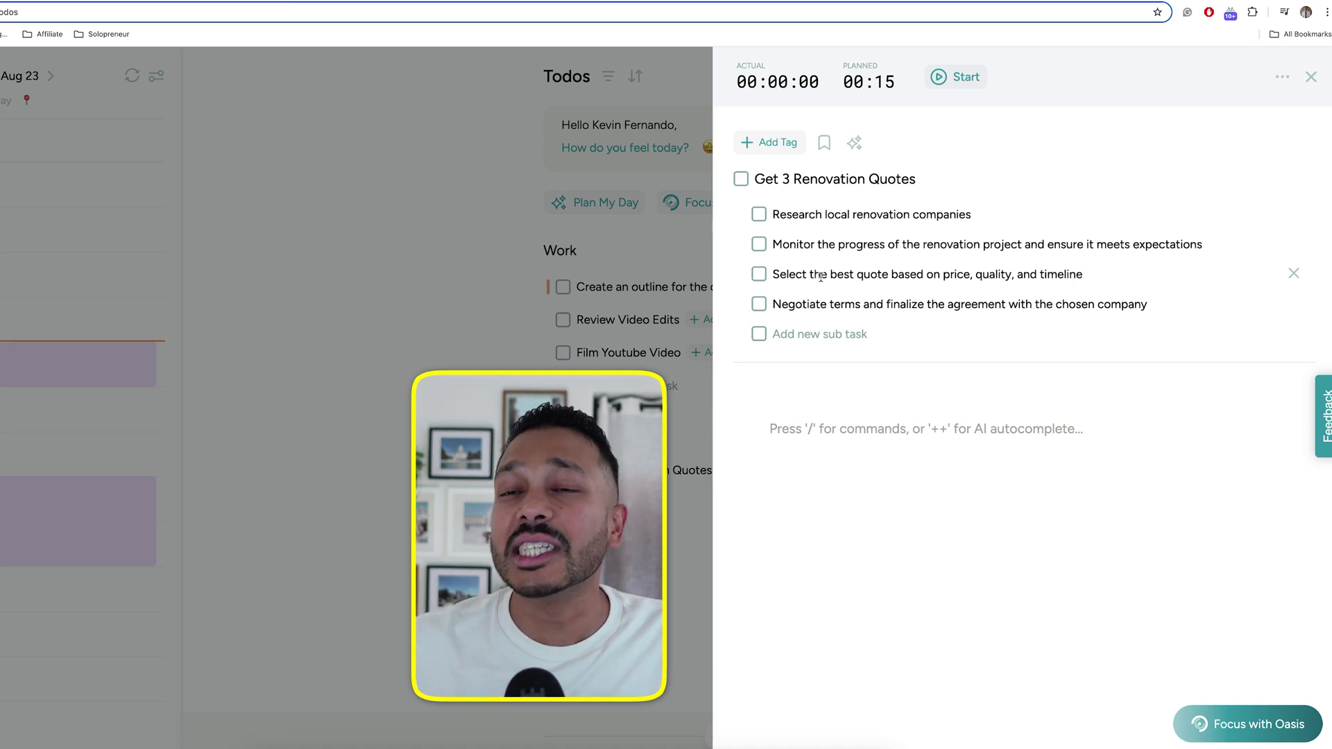
pyautogui.click(277, 335)
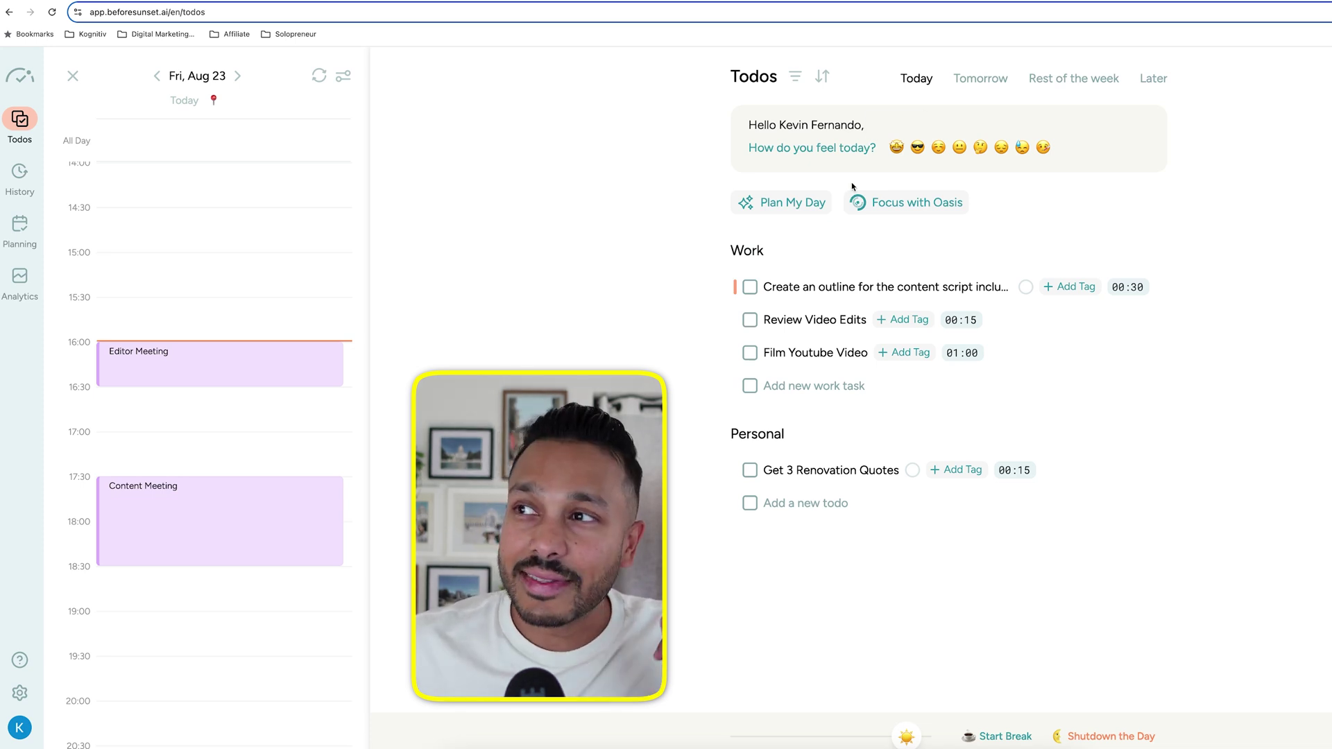
# - Auto-schedule today's tasks with AI, placing Review Video Edits at 4:40–4:55 PM on the calendar
pyautogui.click(801, 204)
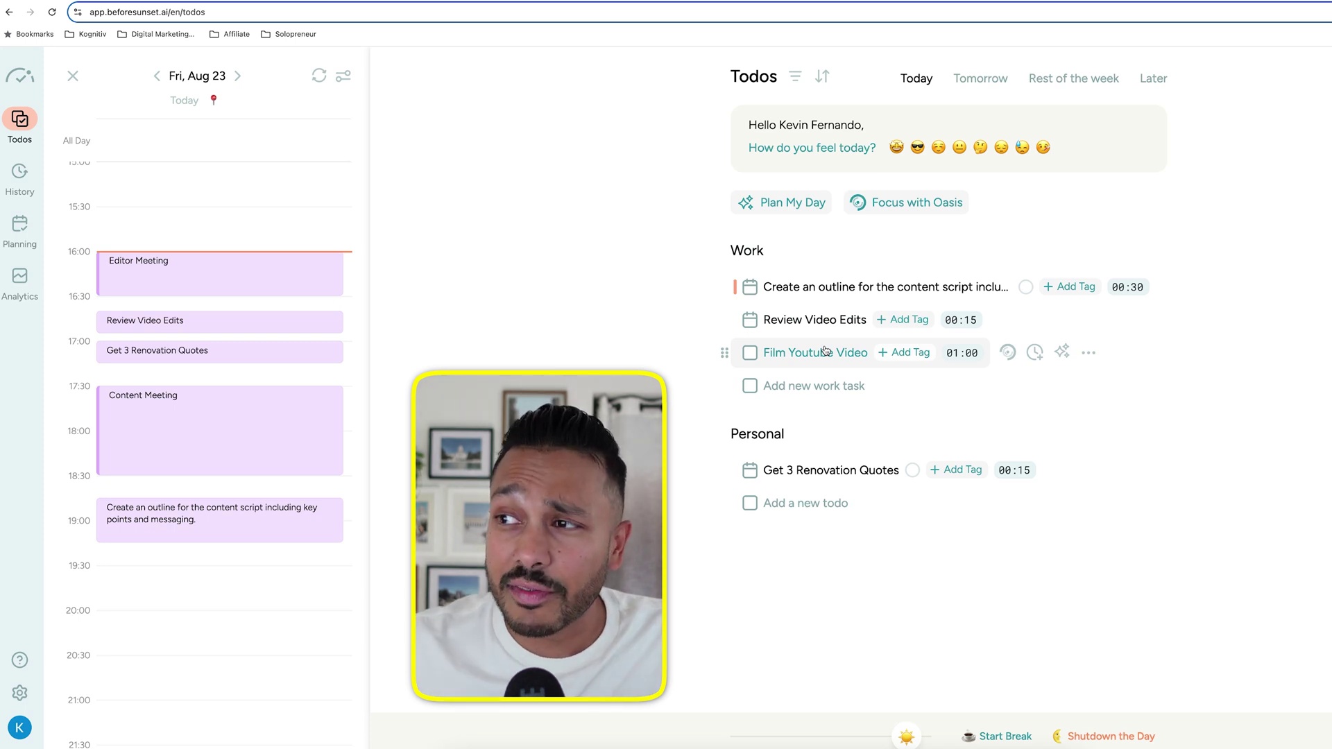
# - Reschedule Film Youtube Video to the 24th and confirm it appears under tomorrow
pyautogui.click(1088, 353)
pyautogui.click(1129, 387)
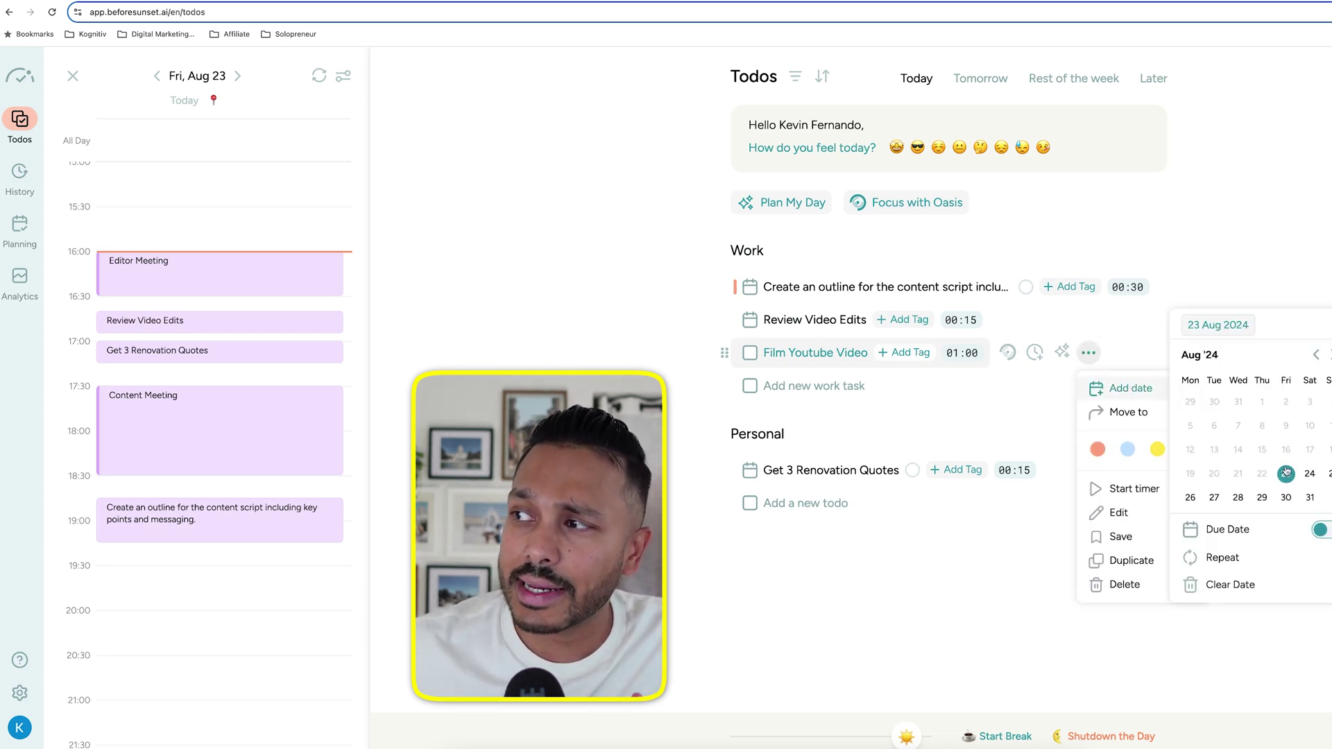
pyautogui.click(1309, 473)
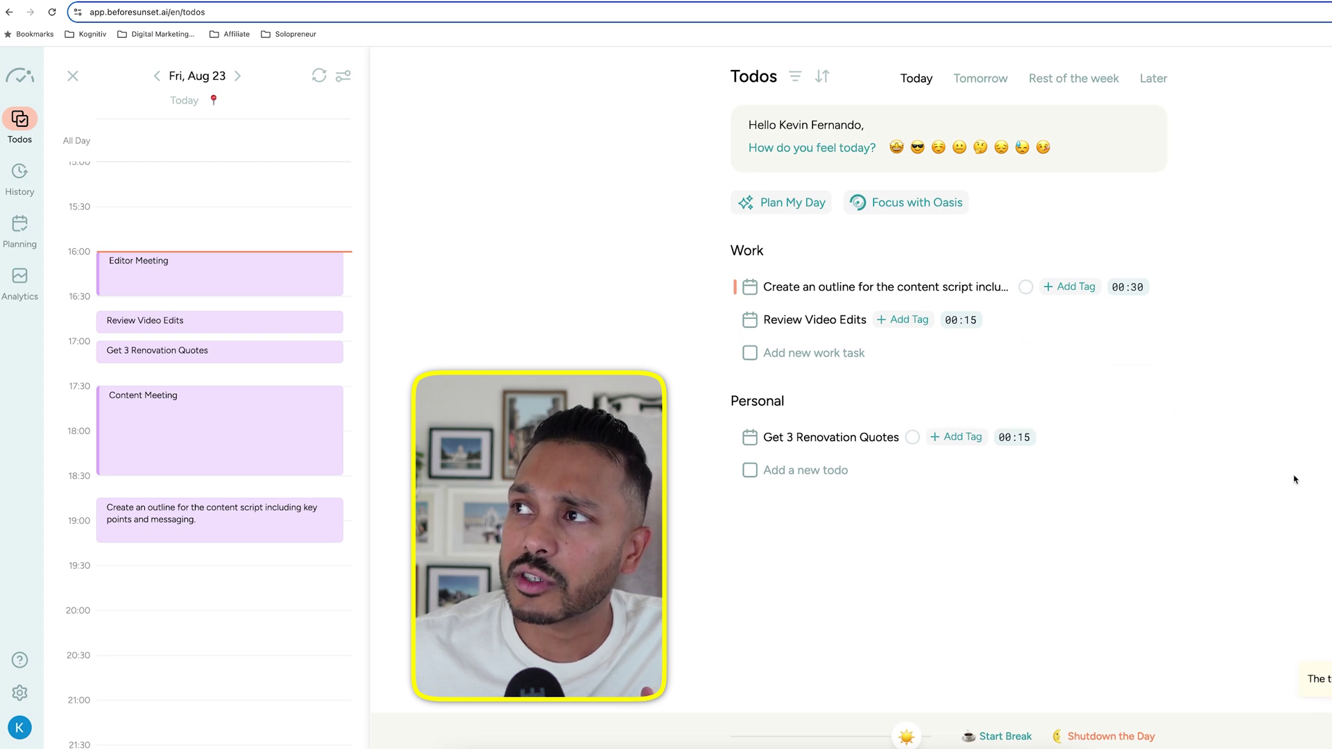
pyautogui.click(997, 80)
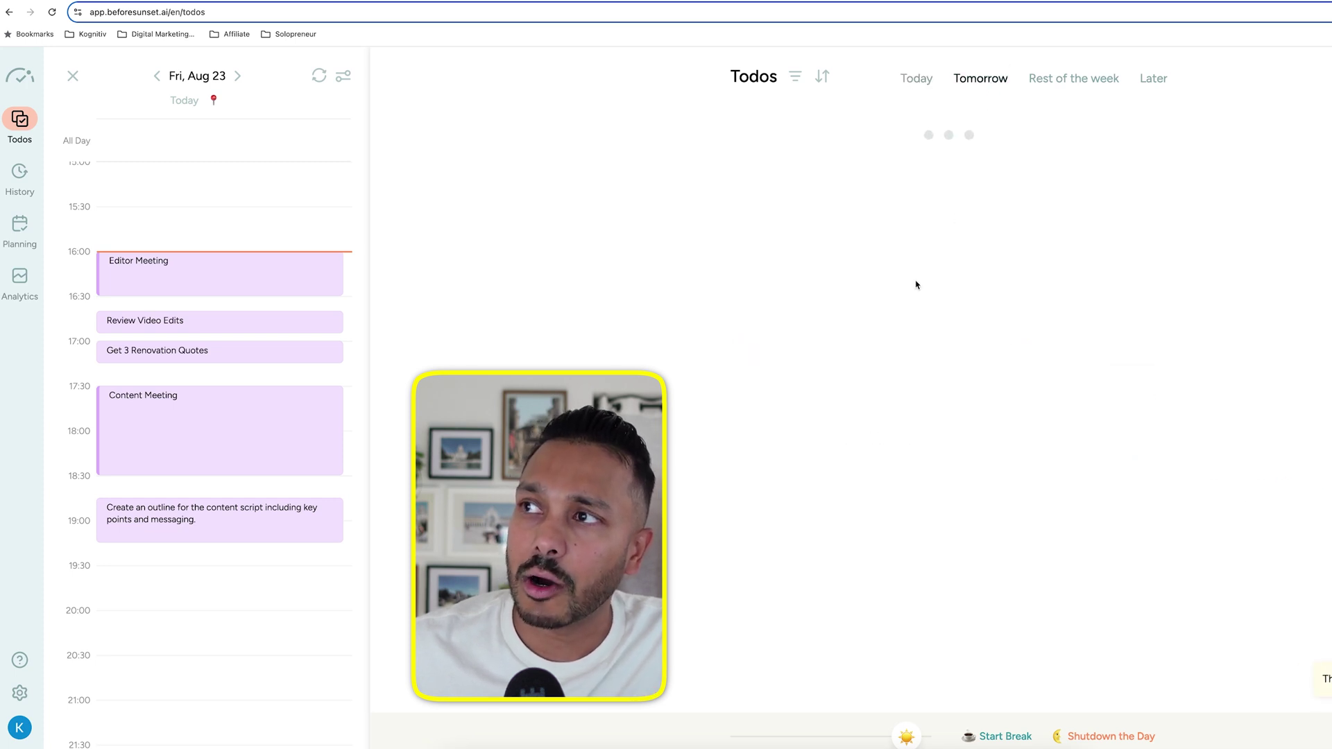
pyautogui.click(916, 78)
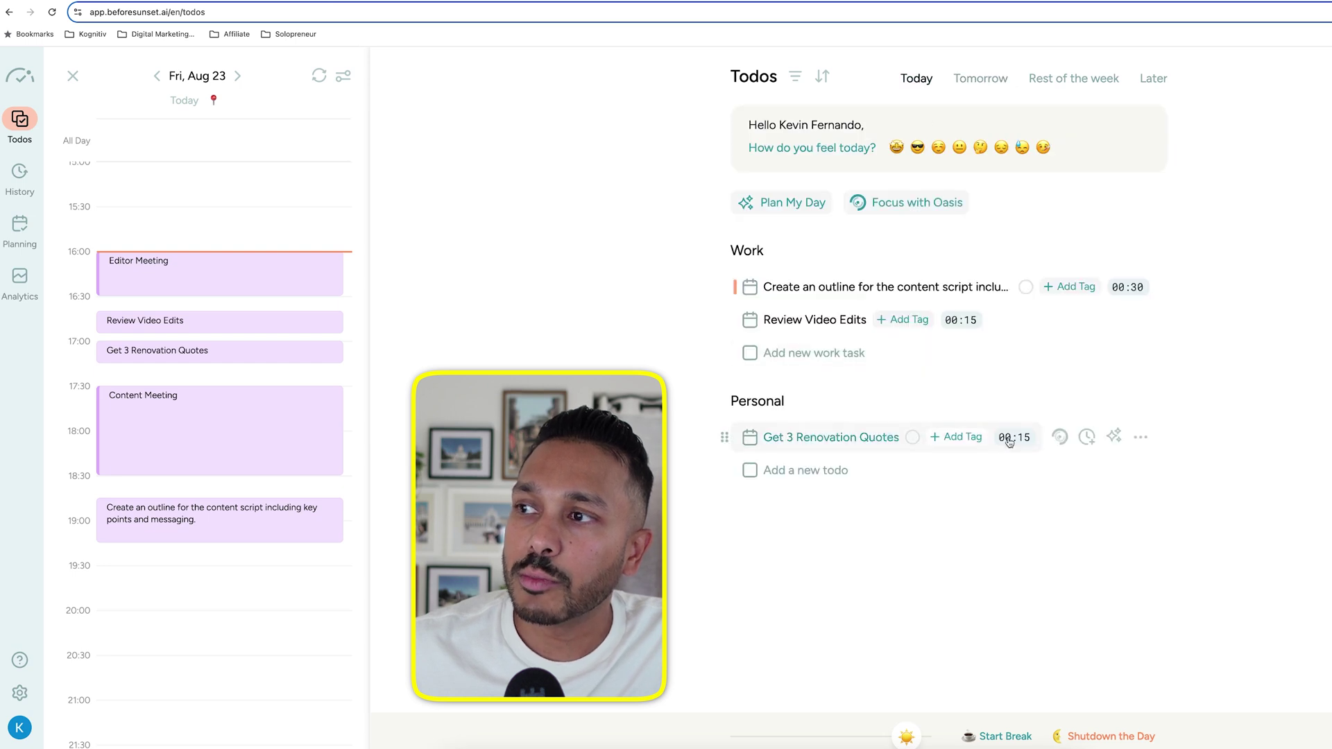
# - Move Get 3 Renovation Quotes to August 25, then browse the Tomorrow, week and Later tabs
pyautogui.click(1126, 437)
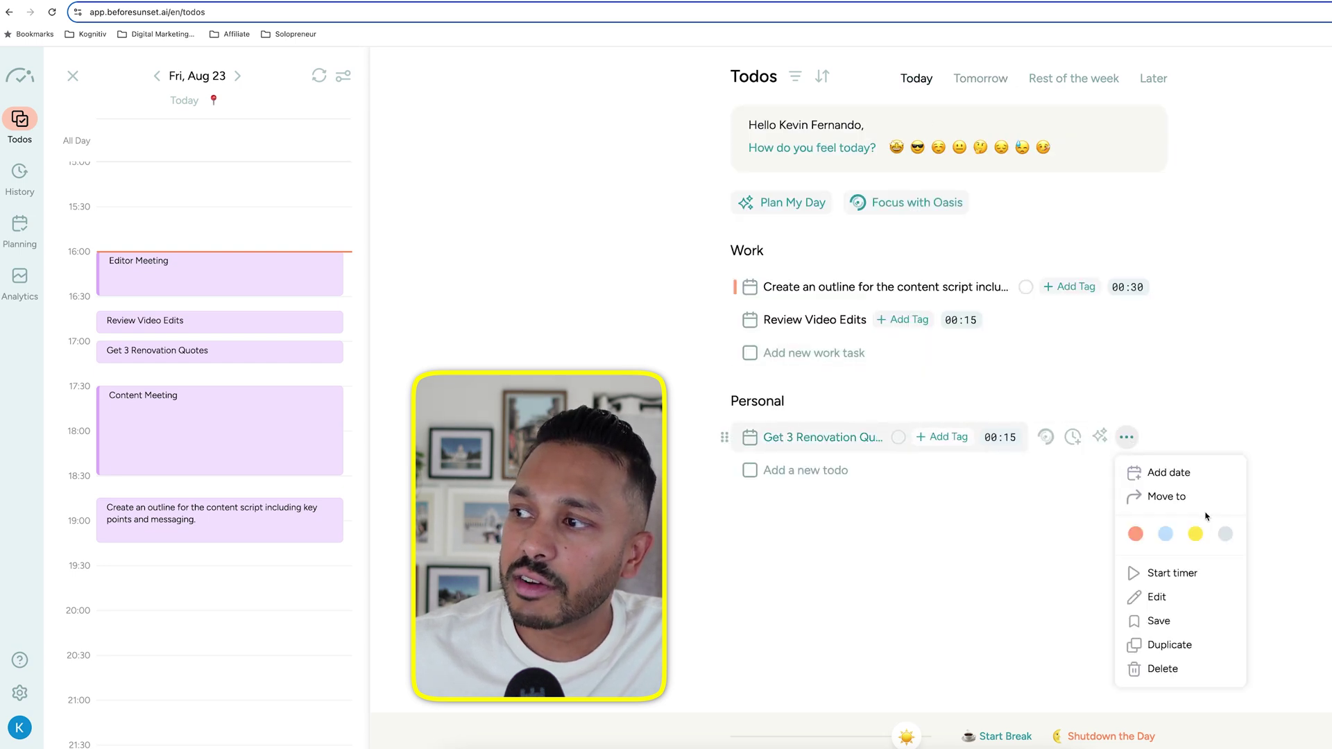
pyautogui.click(1162, 668)
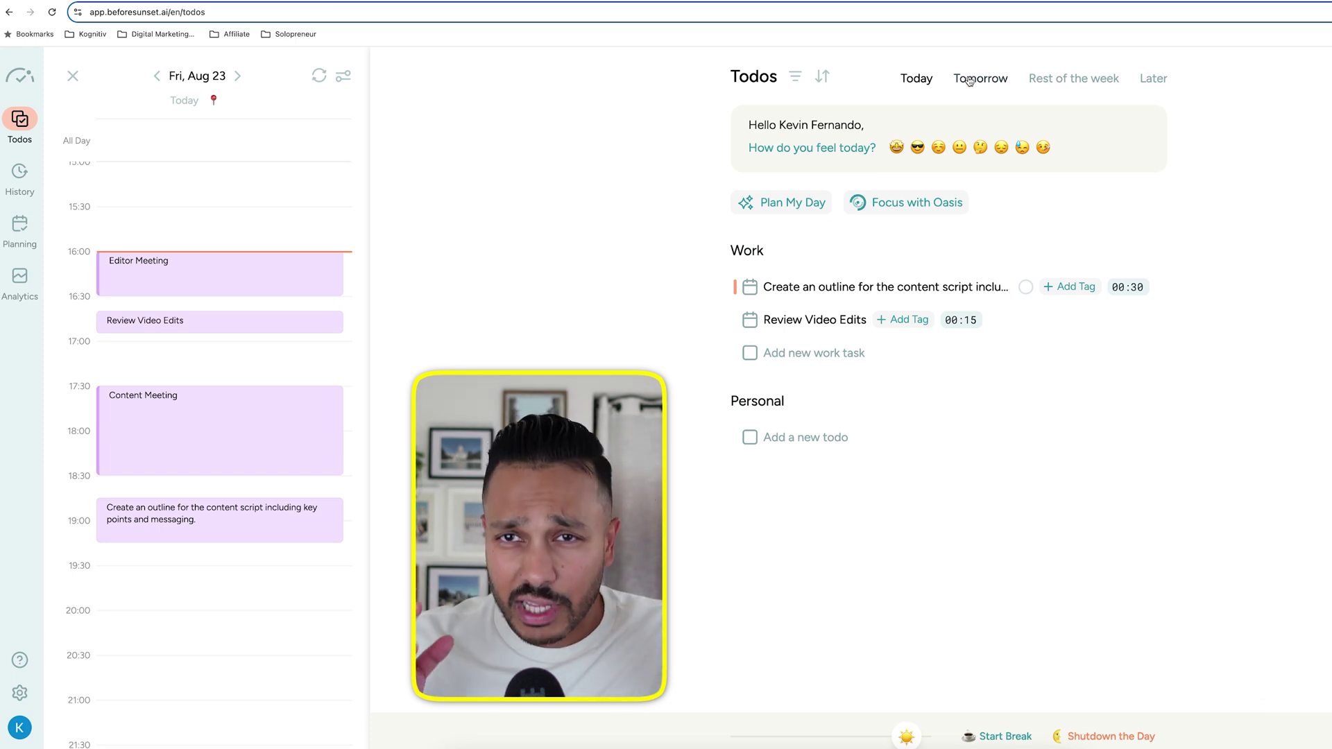
pyautogui.click(968, 80)
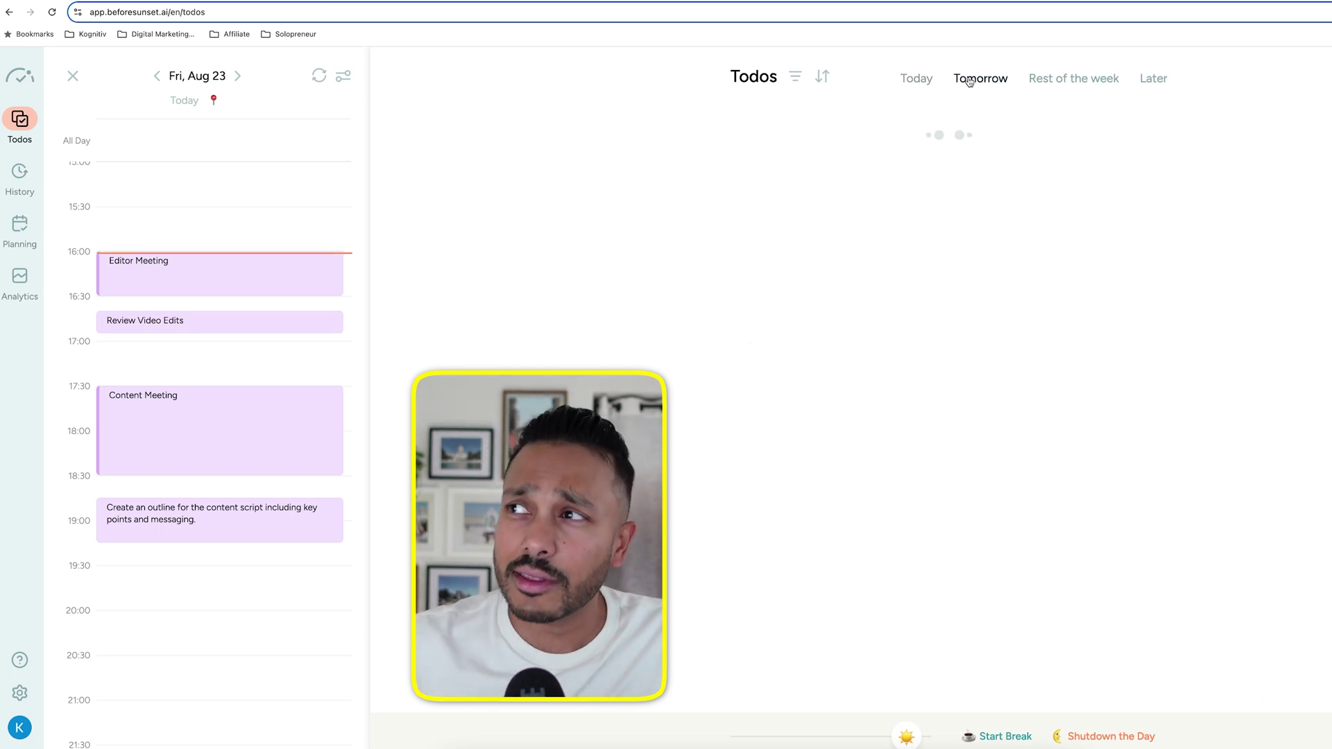
pyautogui.click(1070, 80)
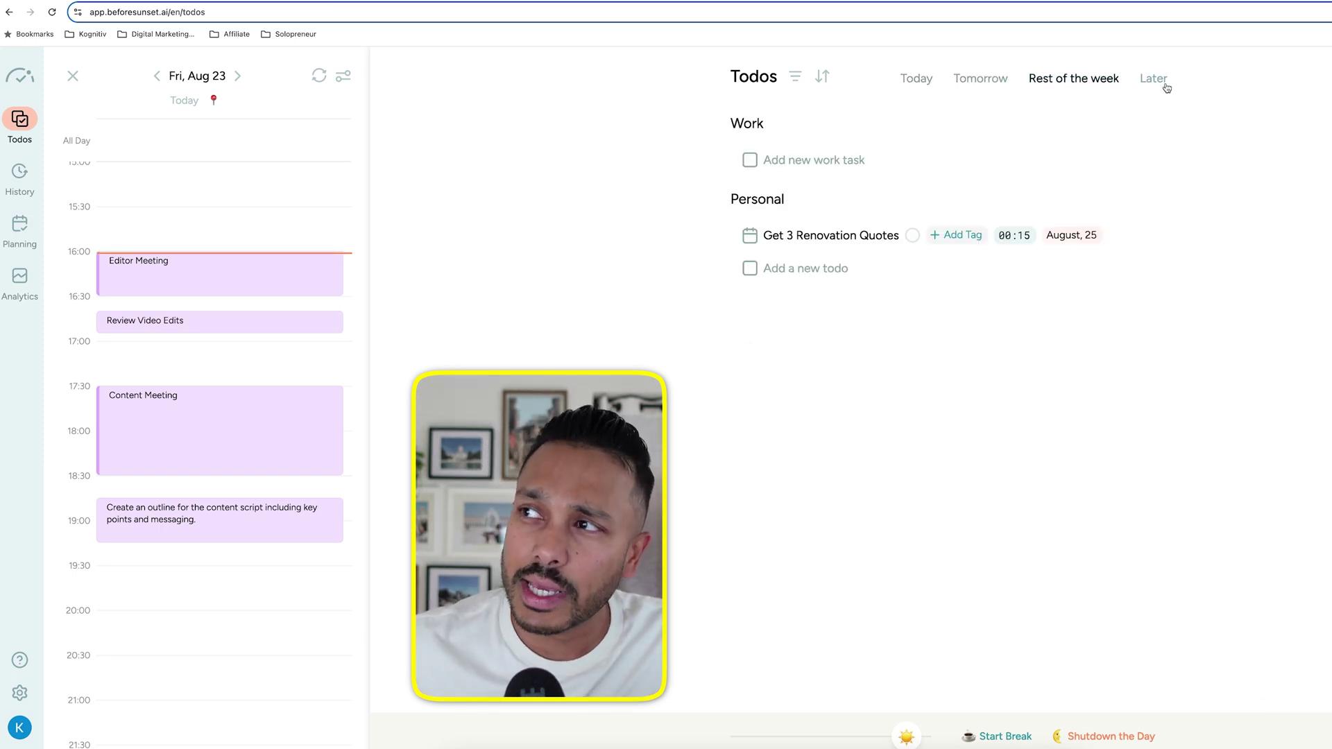
pyautogui.click(1143, 82)
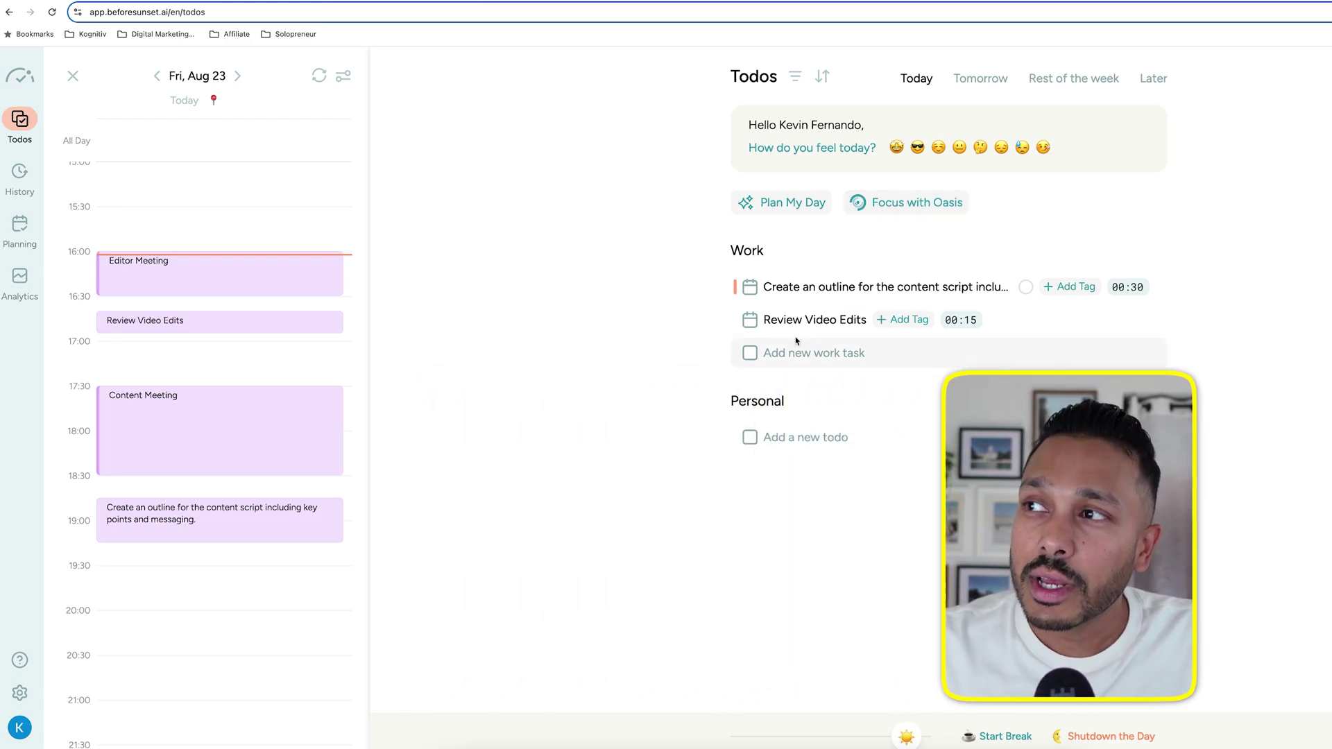
# - Open the outline task in Oasis focus mode with a generated Gotham City rainy night ambiance
pyautogui.click(897, 206)
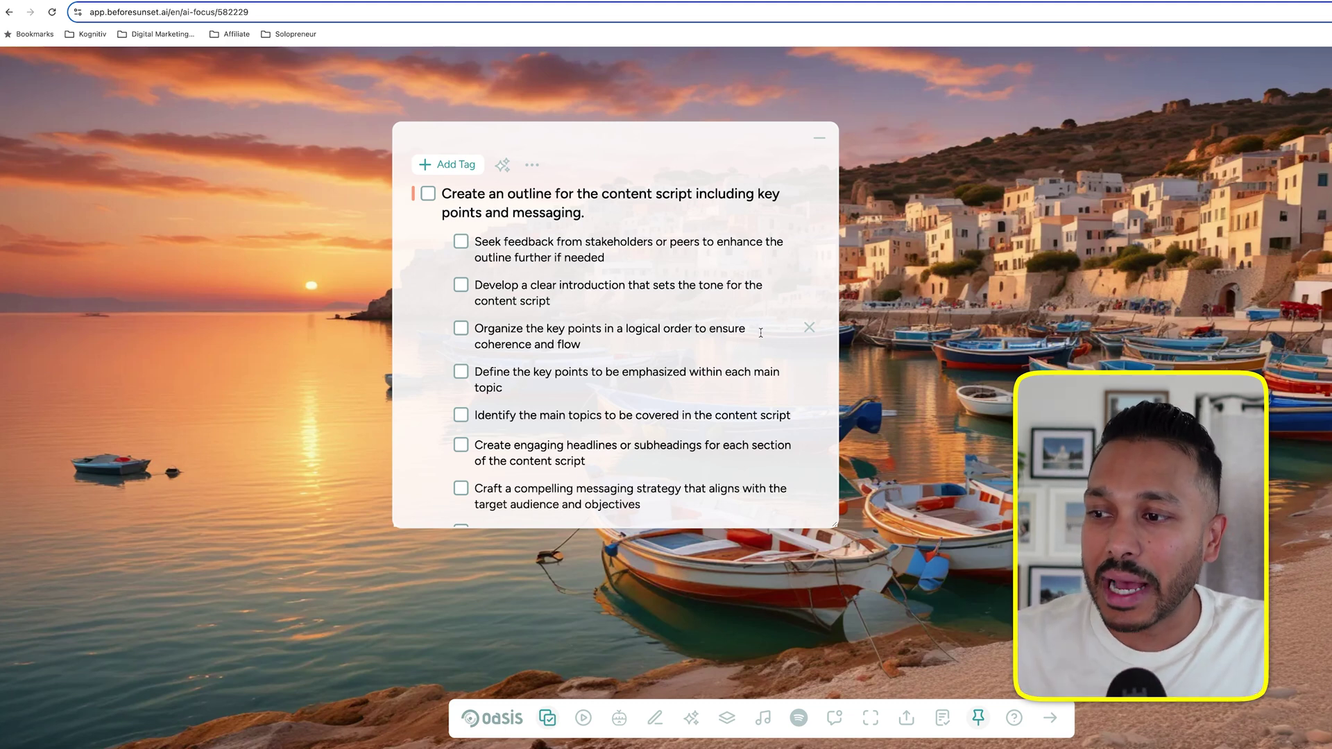
pyautogui.click(692, 722)
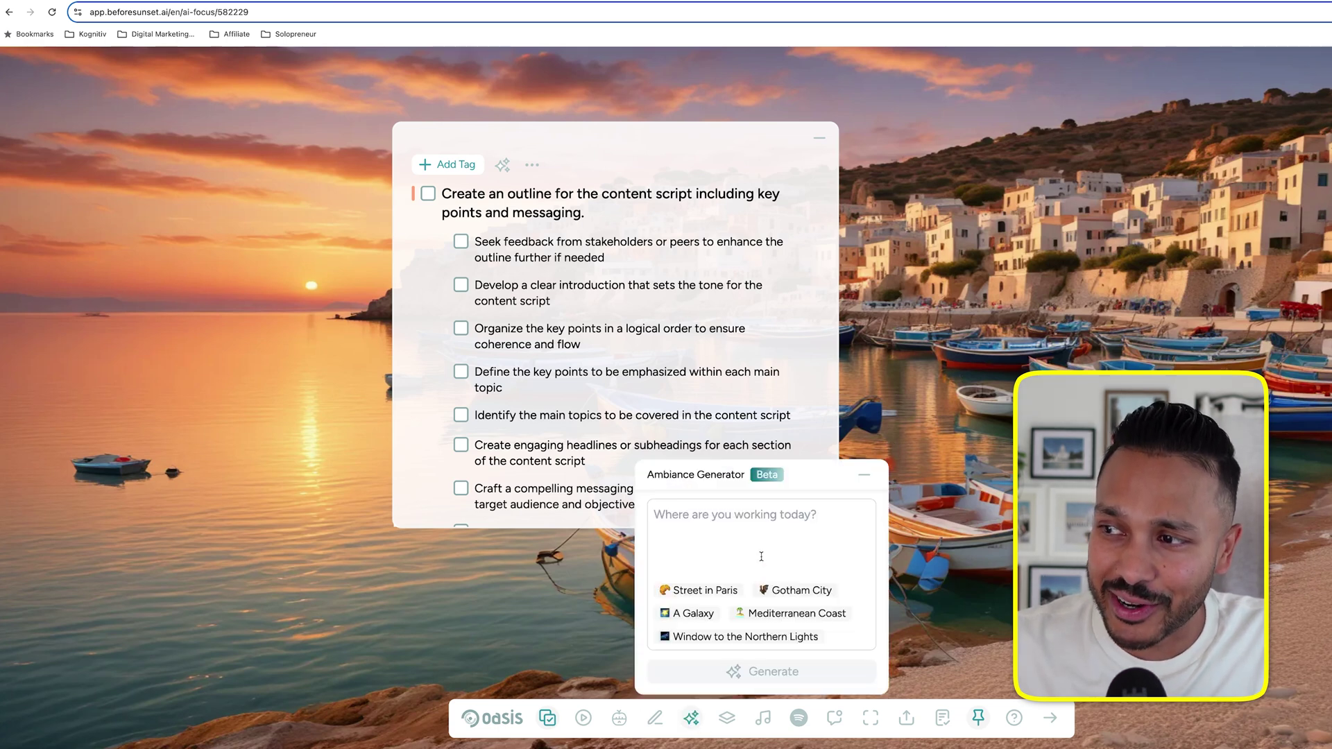
pyautogui.click(798, 590)
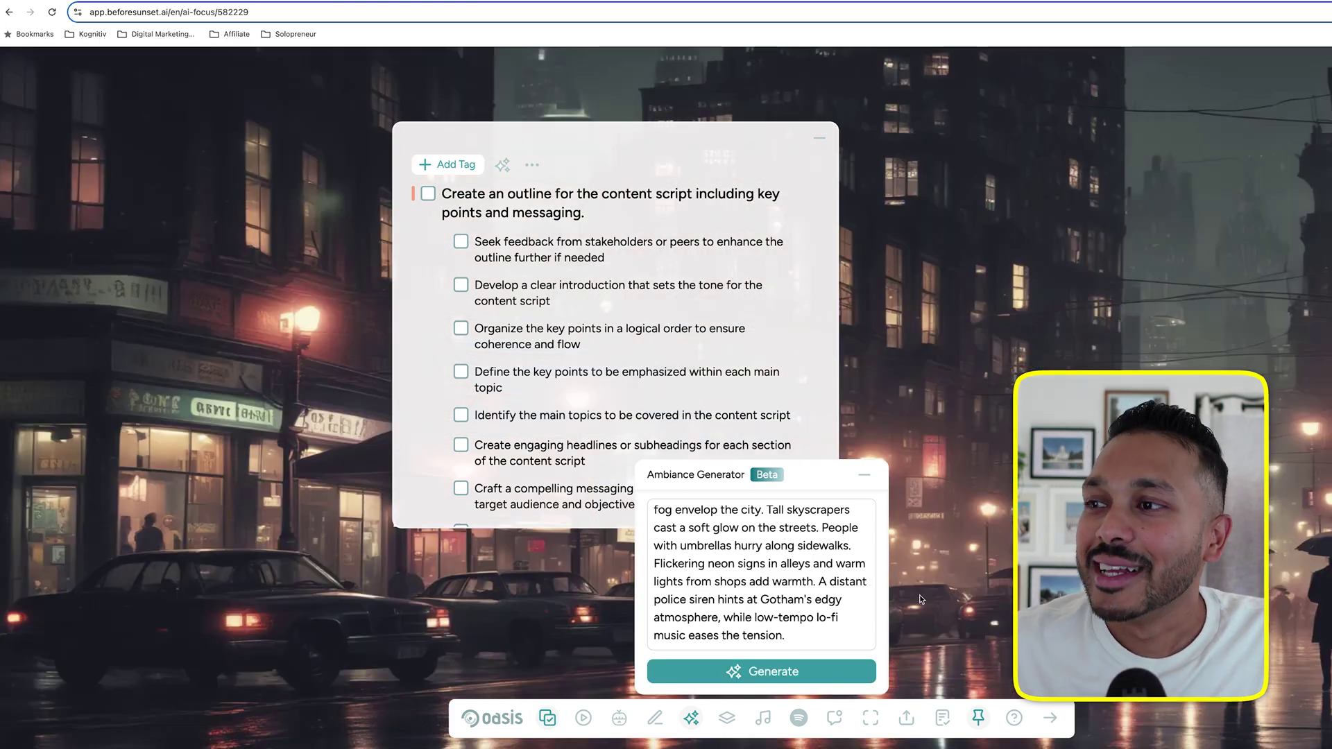
pyautogui.click(894, 610)
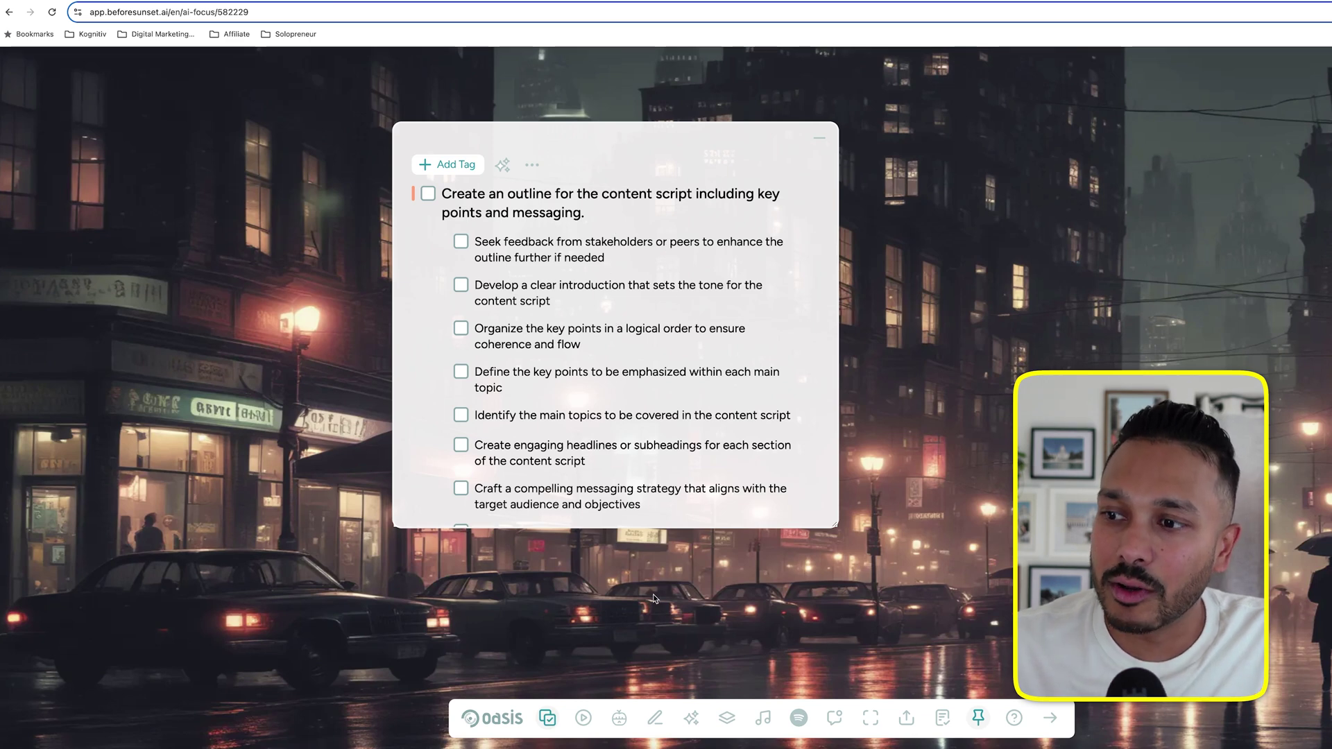
# - Start a count-up timer for the outline task in the Oasis focus view
pyautogui.click(584, 718)
pyautogui.click(584, 720)
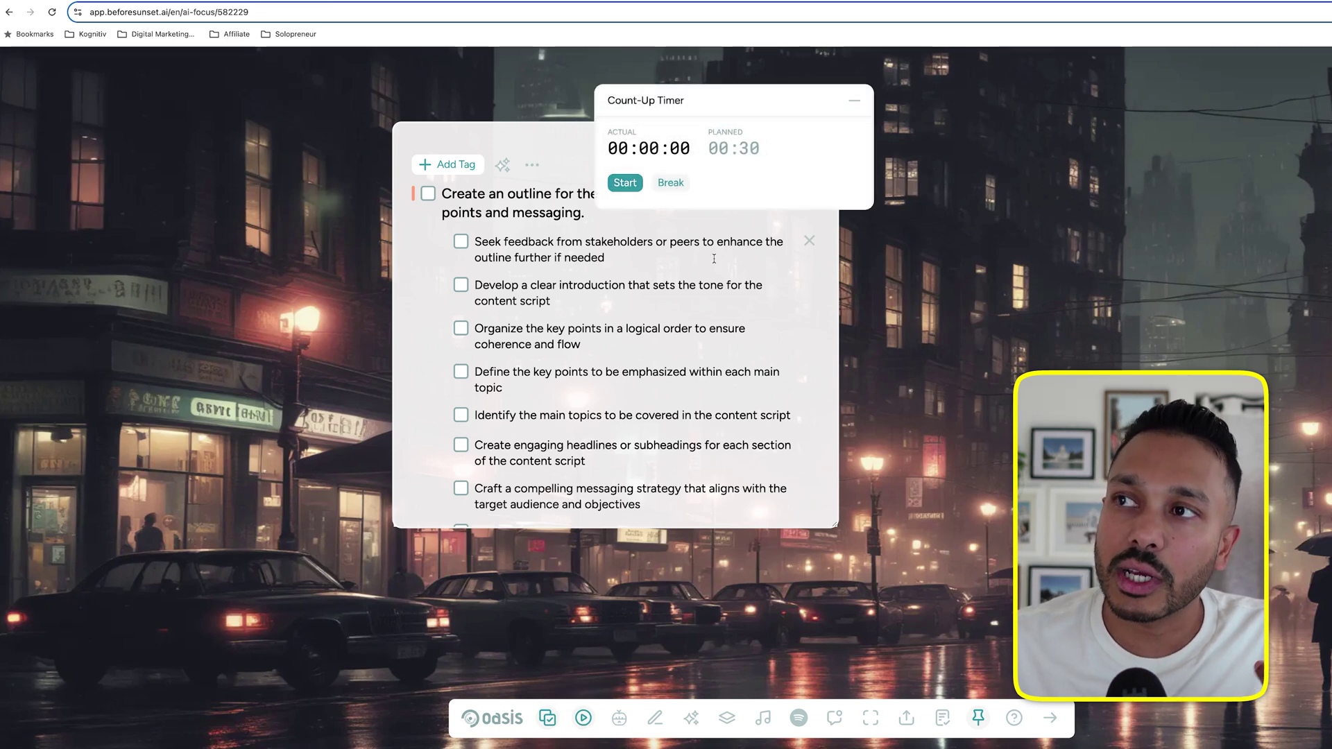
pyautogui.press('space')
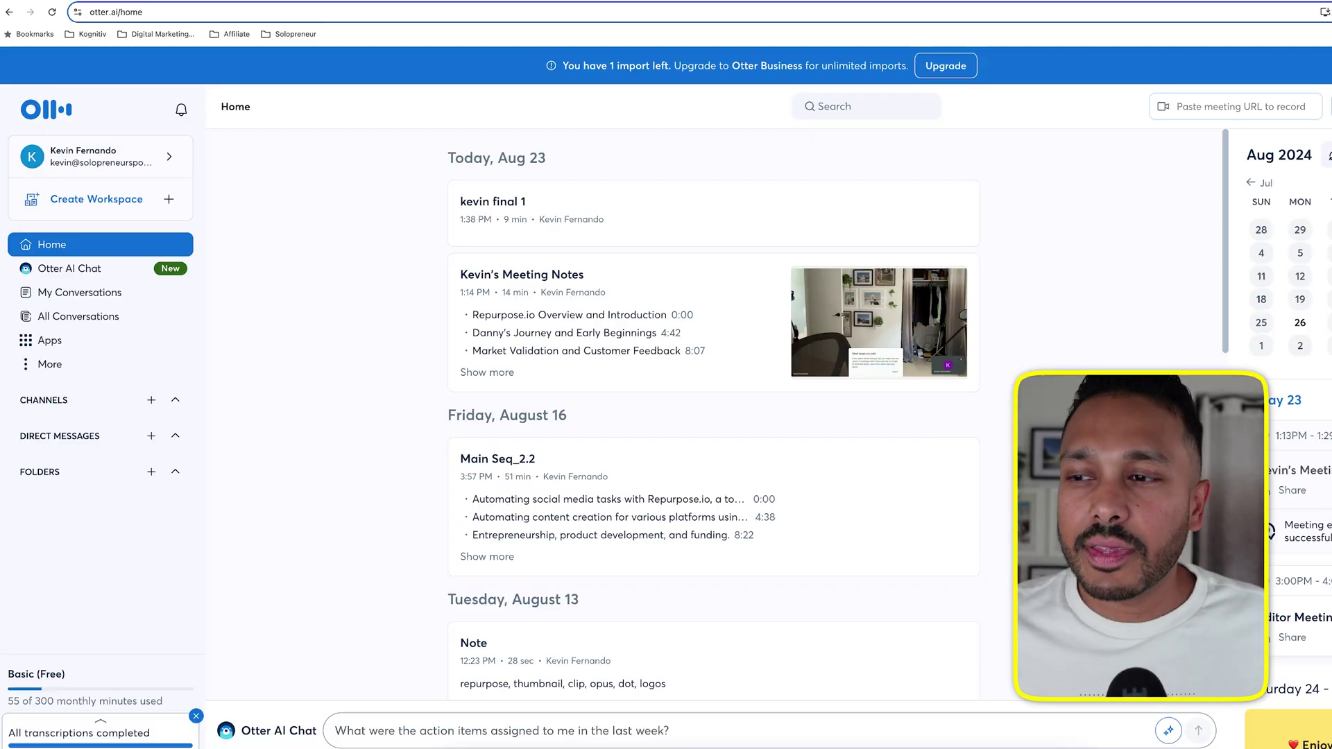
# - Open the July 12 note and look at its transcript and summary
pyautogui.scroll(-6, 732, 631)
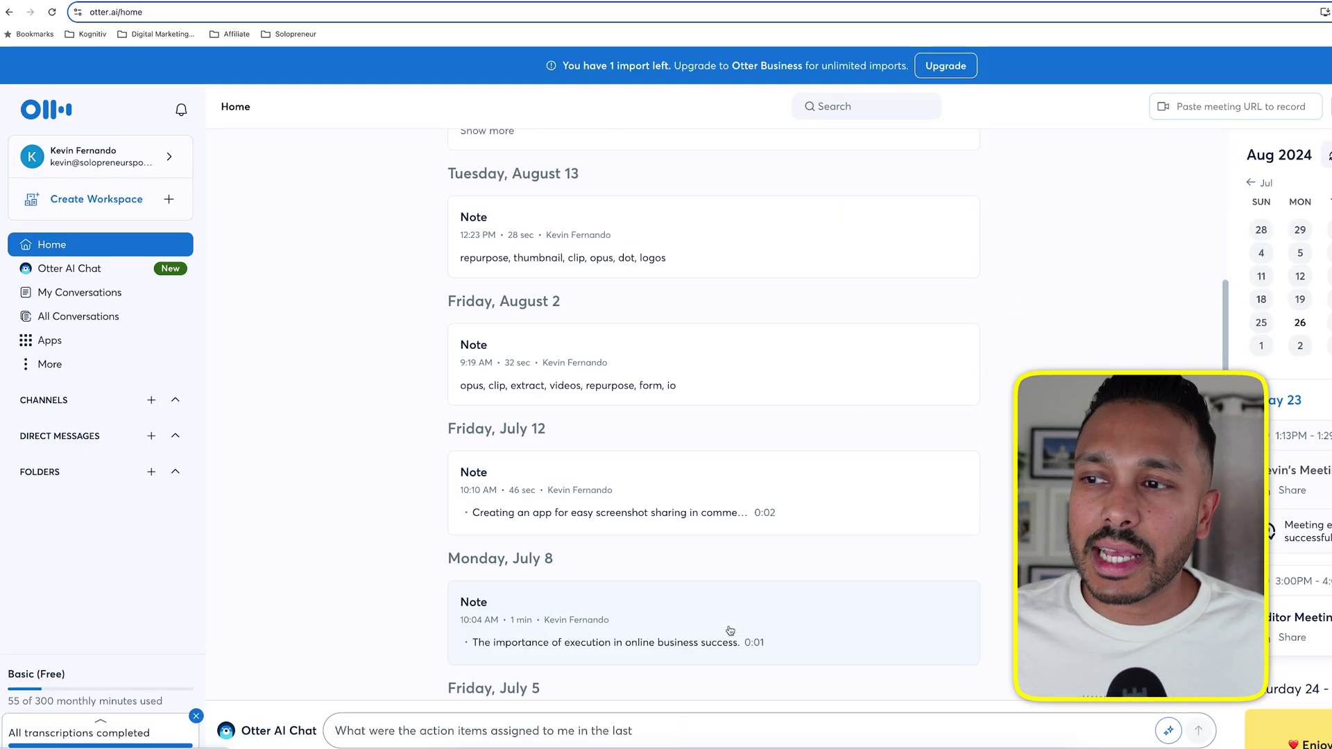
pyautogui.click(622, 504)
pyautogui.click(390, 227)
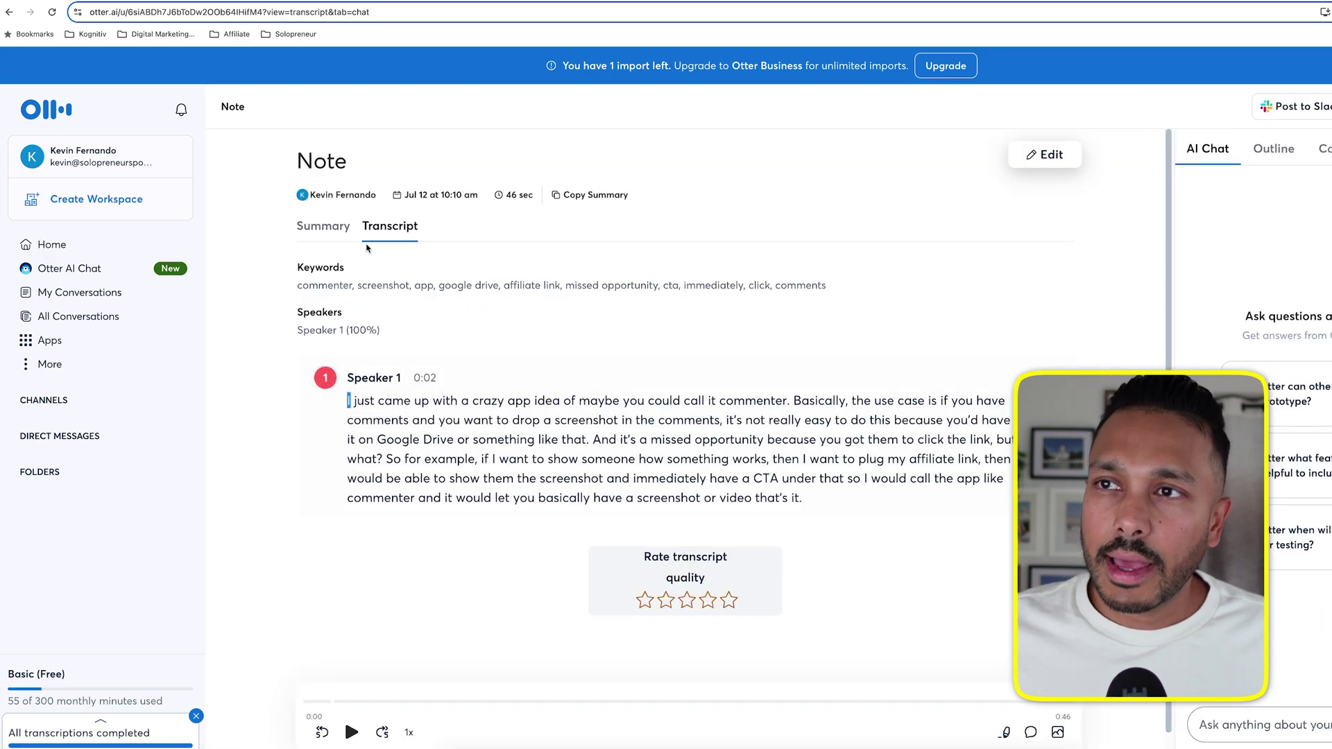
pyautogui.click(324, 227)
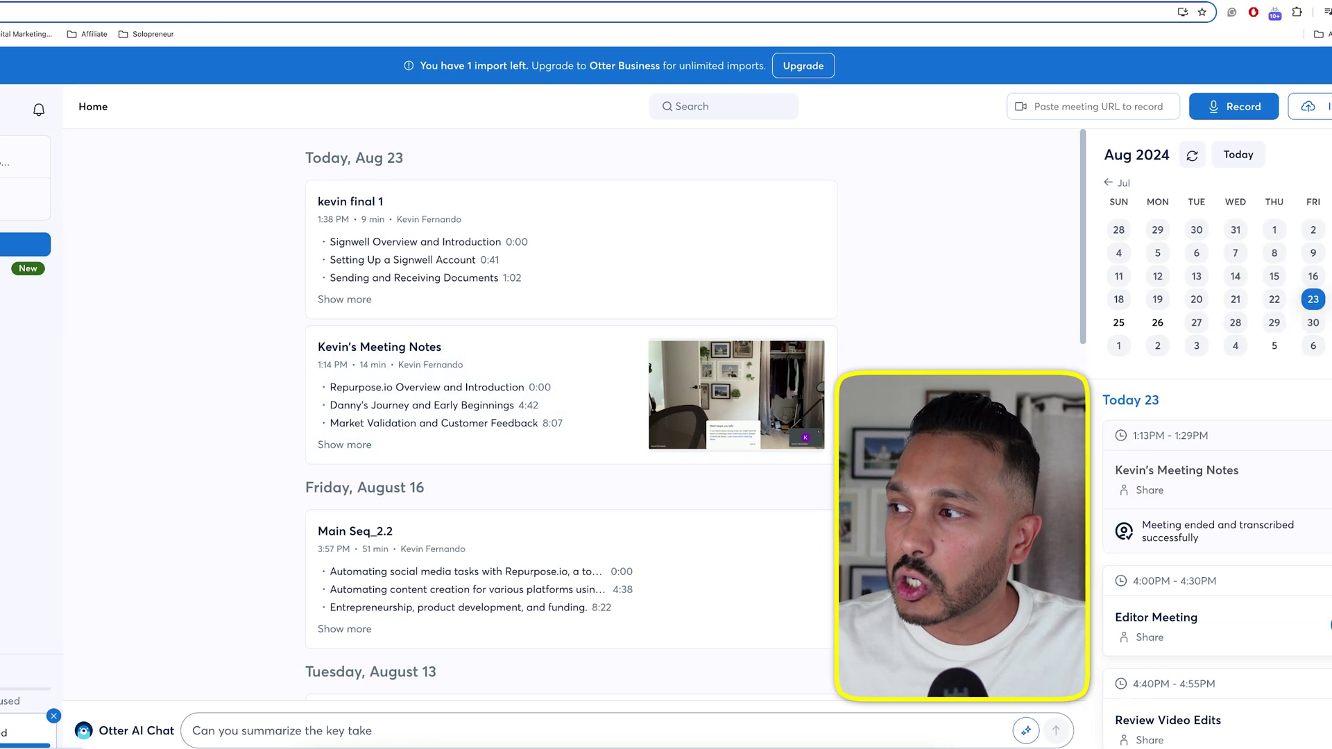
# - Open today's 14-minute meeting notes conversation from the Home list
pyautogui.scroll(-10, 1266, 593)
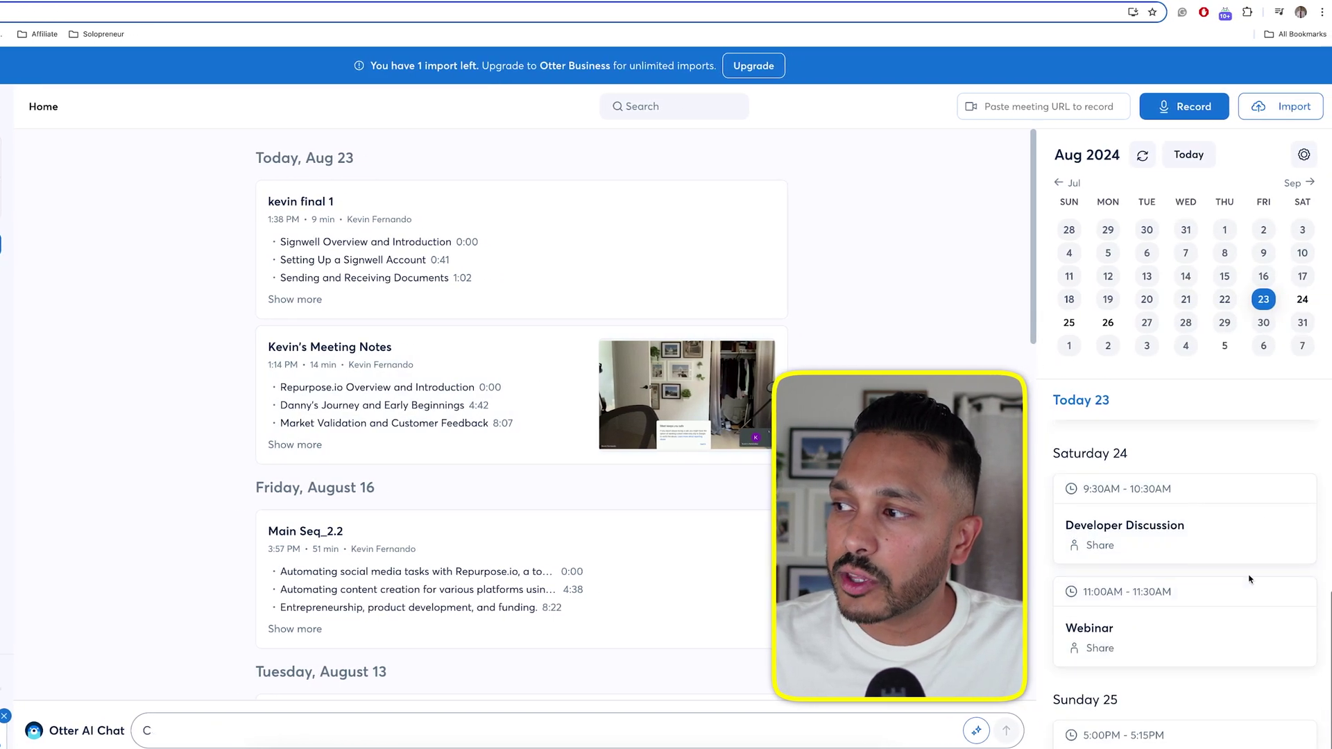
pyautogui.scroll(-3, 1216, 593)
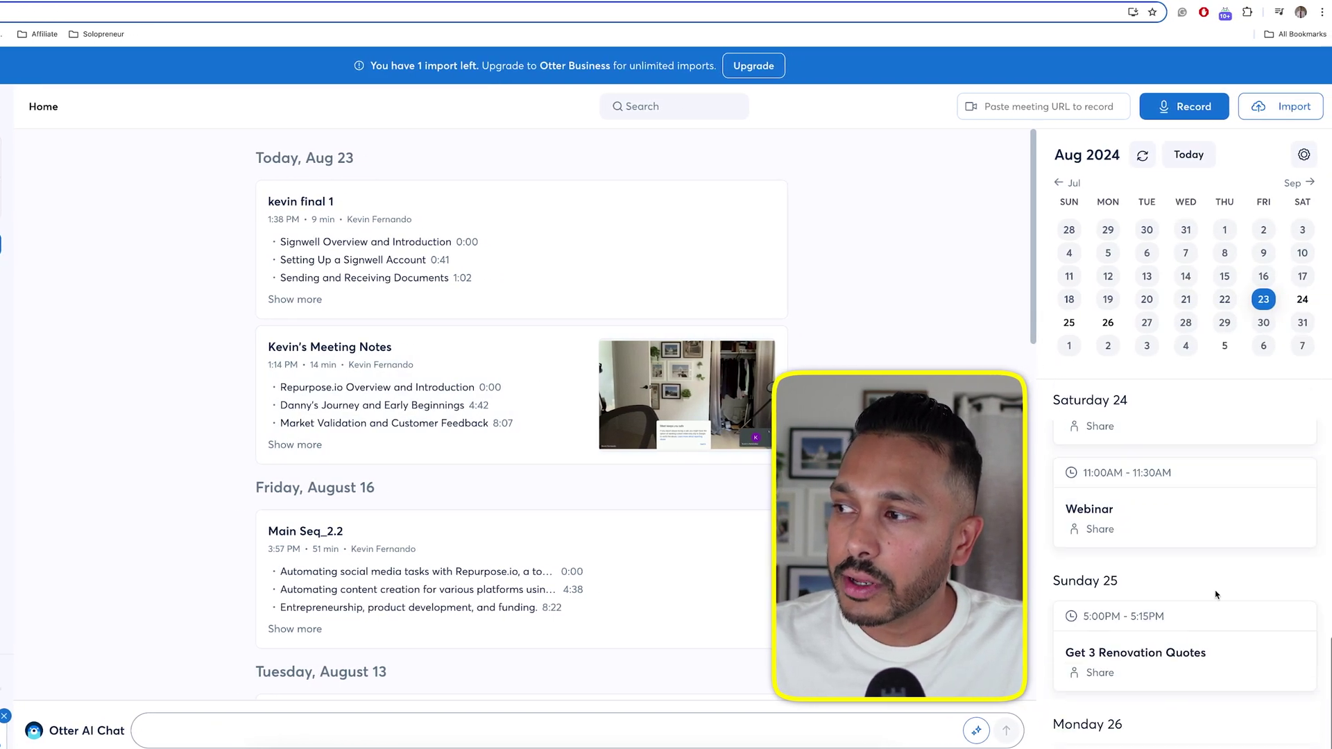
pyautogui.click(477, 352)
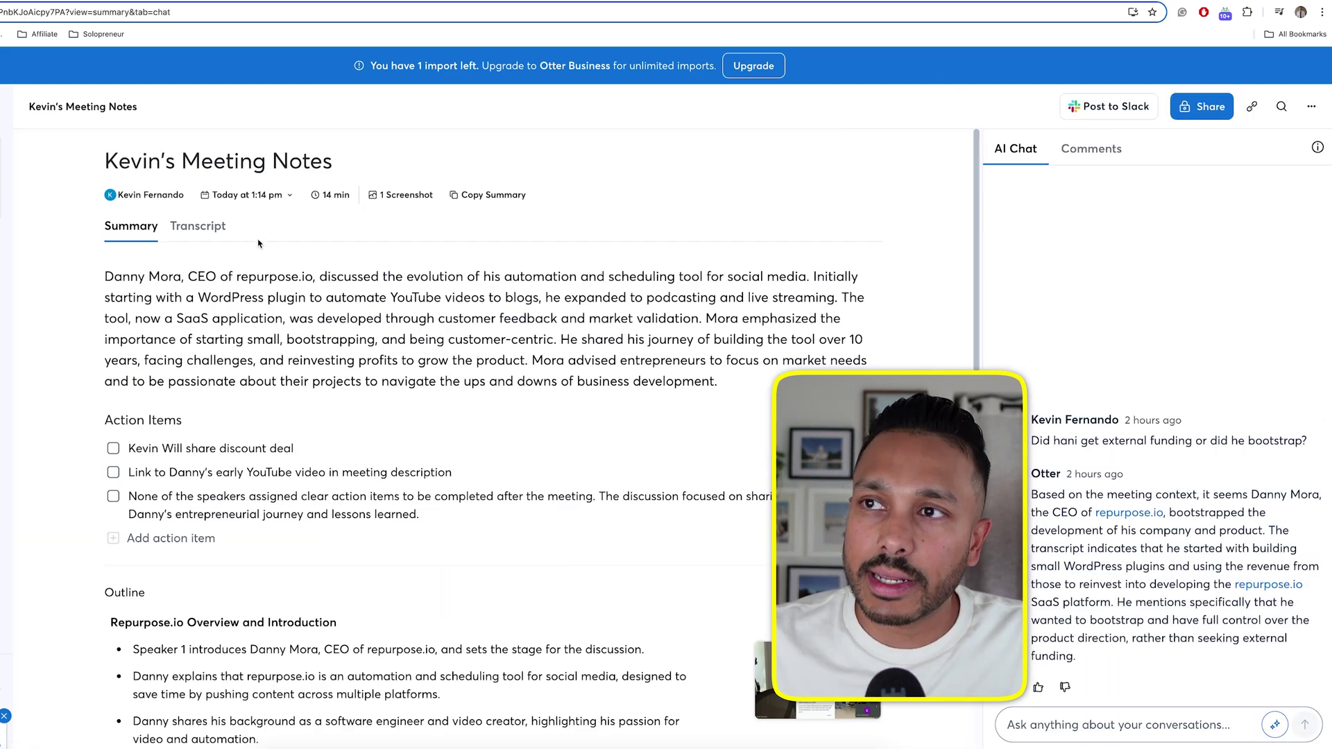
# - Browse the meeting's full transcript, then go back to its summary
pyautogui.click(172, 228)
pyautogui.scroll(-10, 397, 444)
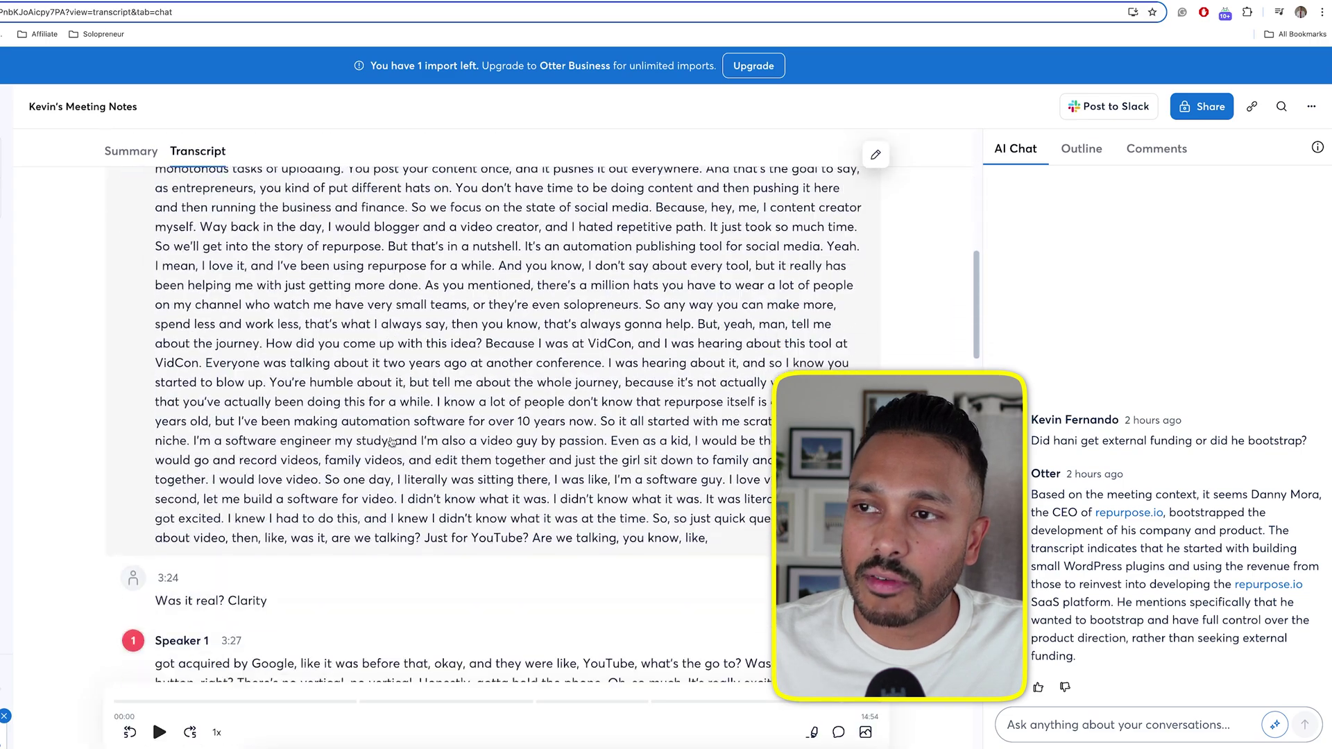
pyautogui.scroll(-15, 392, 441)
pyautogui.click(147, 160)
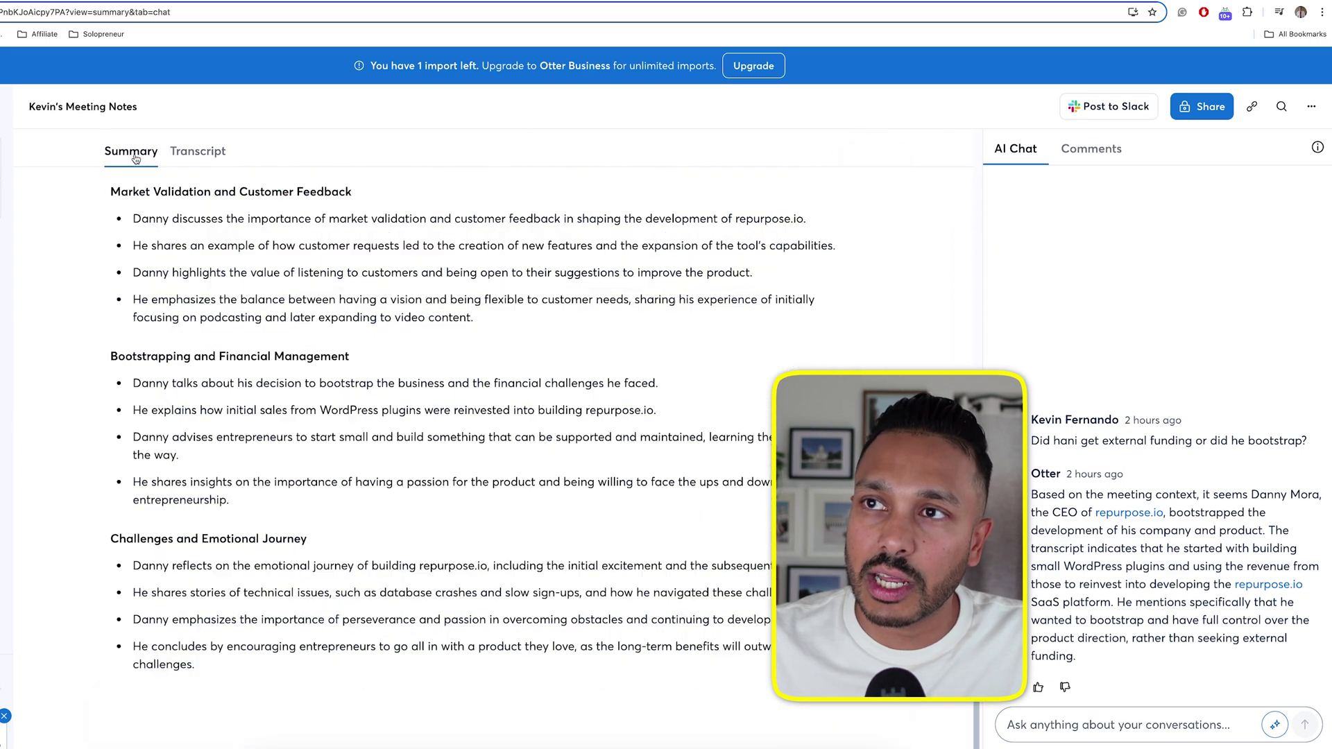
pyautogui.scroll(15, 345, 345)
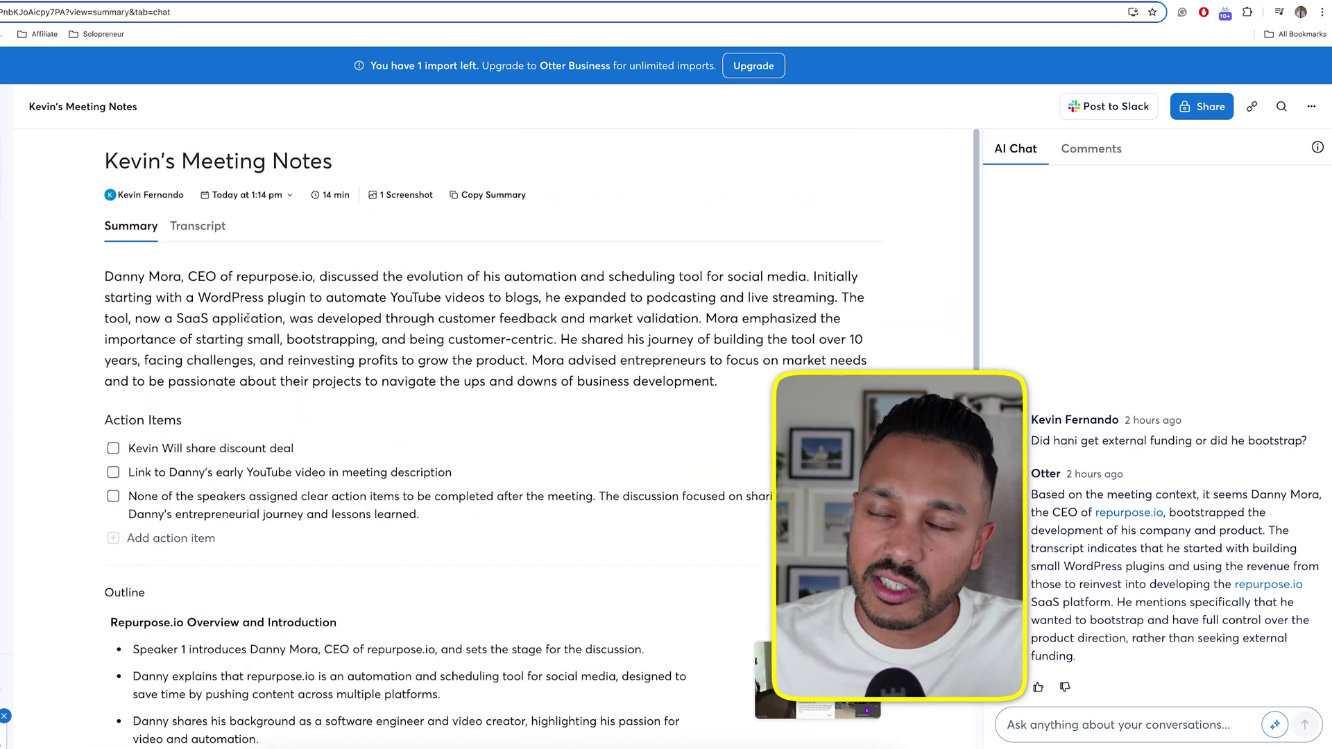
pyautogui.scroll(-8, 329, 479)
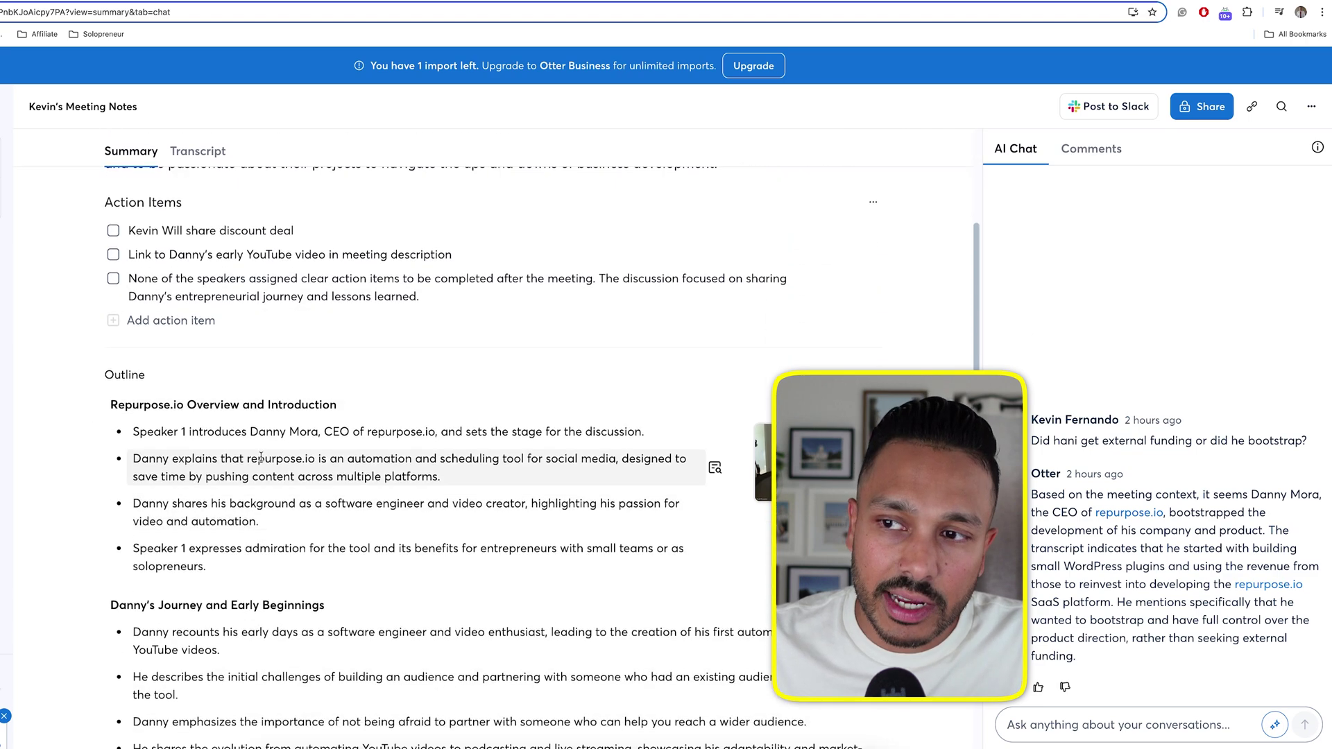
pyautogui.scroll(-3, 329, 478)
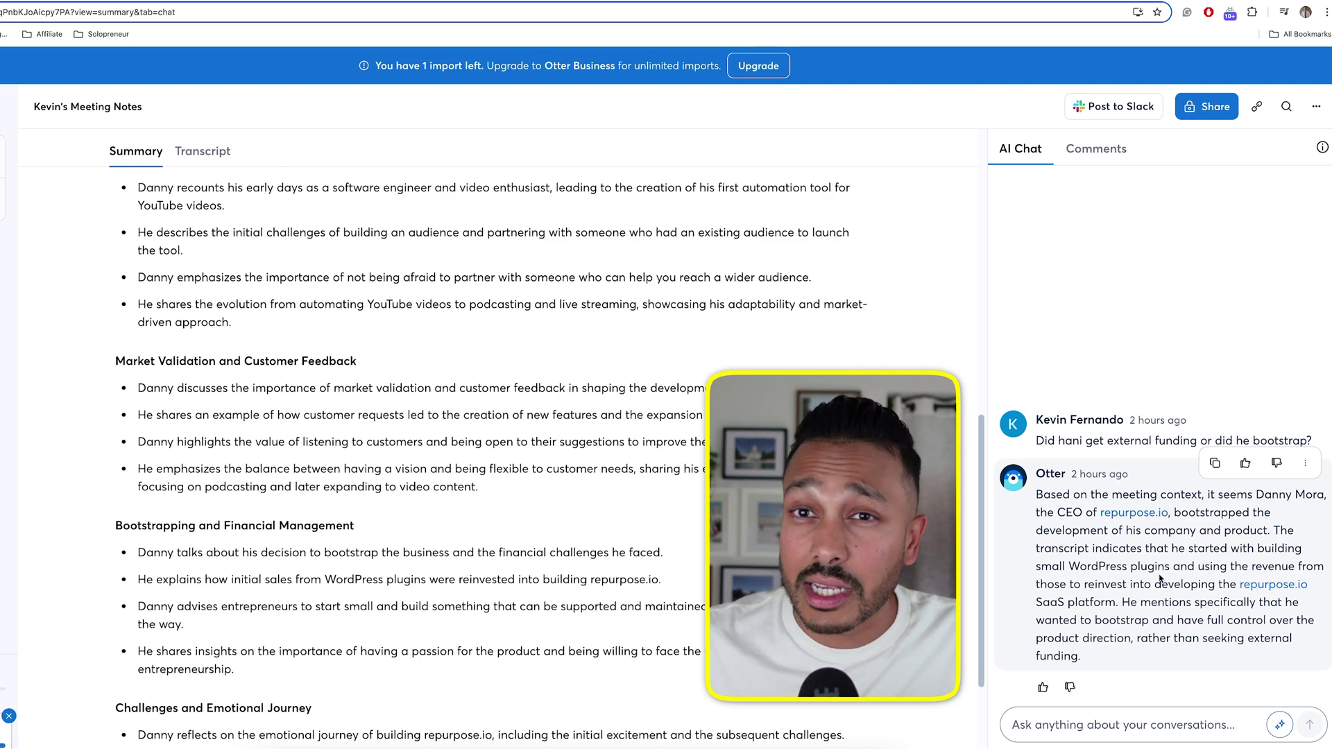
# - Ask the meeting's AI chat 'when did he start the business?'
pyautogui.click(1131, 724)
pyautogui.write('when')
pyautogui.write(' did he start the bu')
pyautogui.write('siness?')
pyautogui.press('Return')
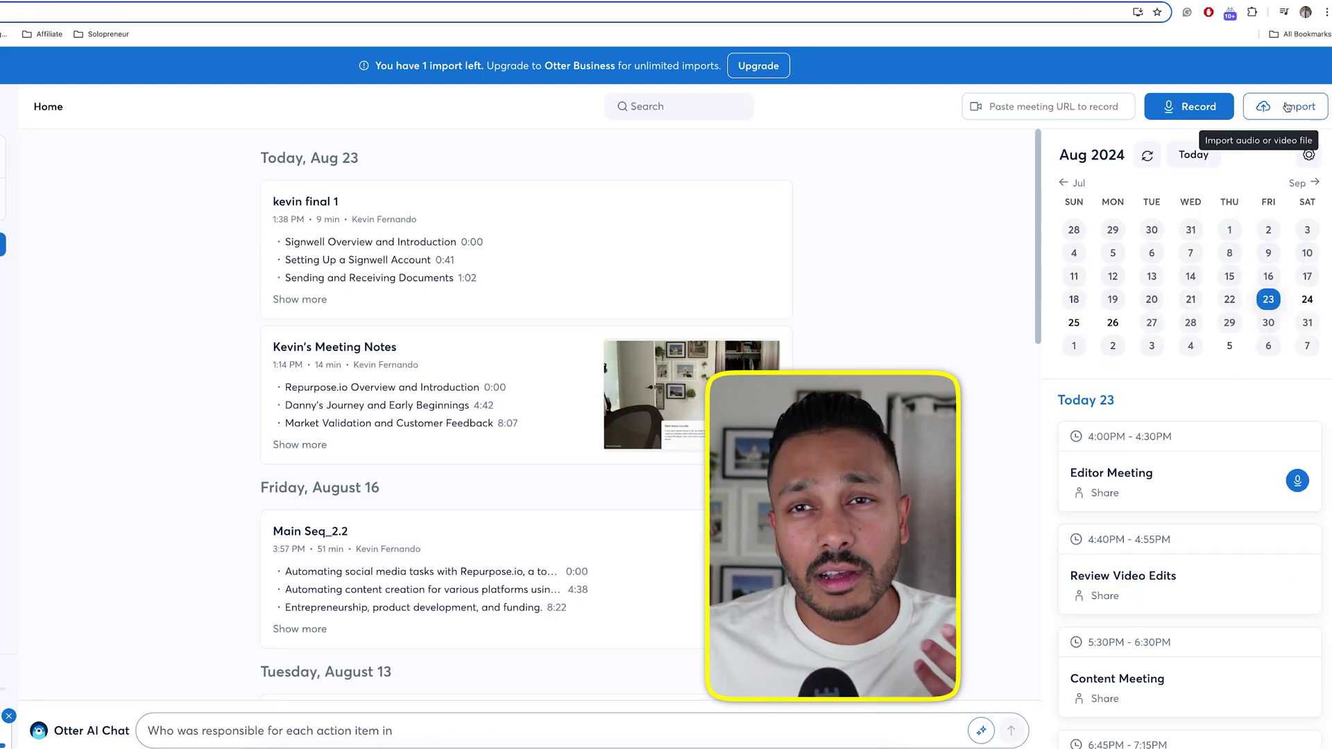
# - Check the Import dialog, then open the 9-minute Signwell conversation's transcript
pyautogui.click(1285, 107)
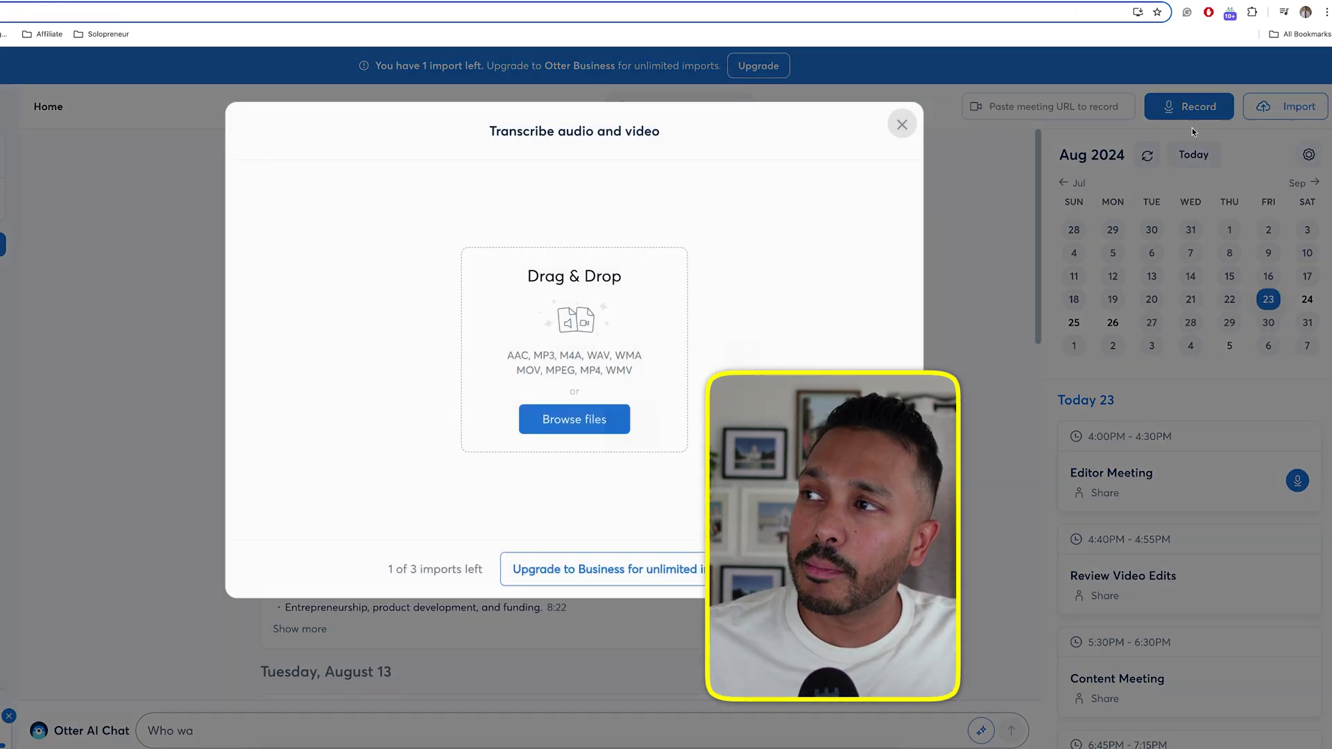
pyautogui.click(905, 124)
pyautogui.click(373, 262)
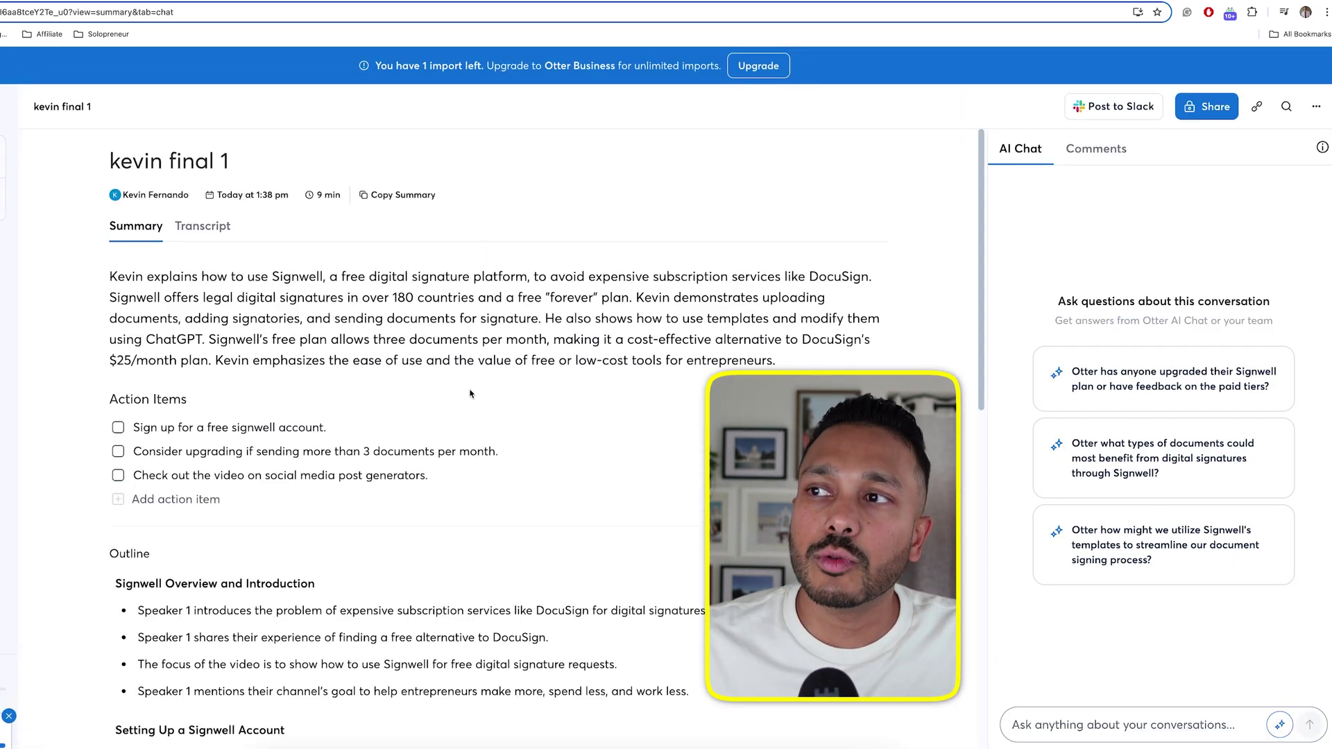
pyautogui.click(191, 226)
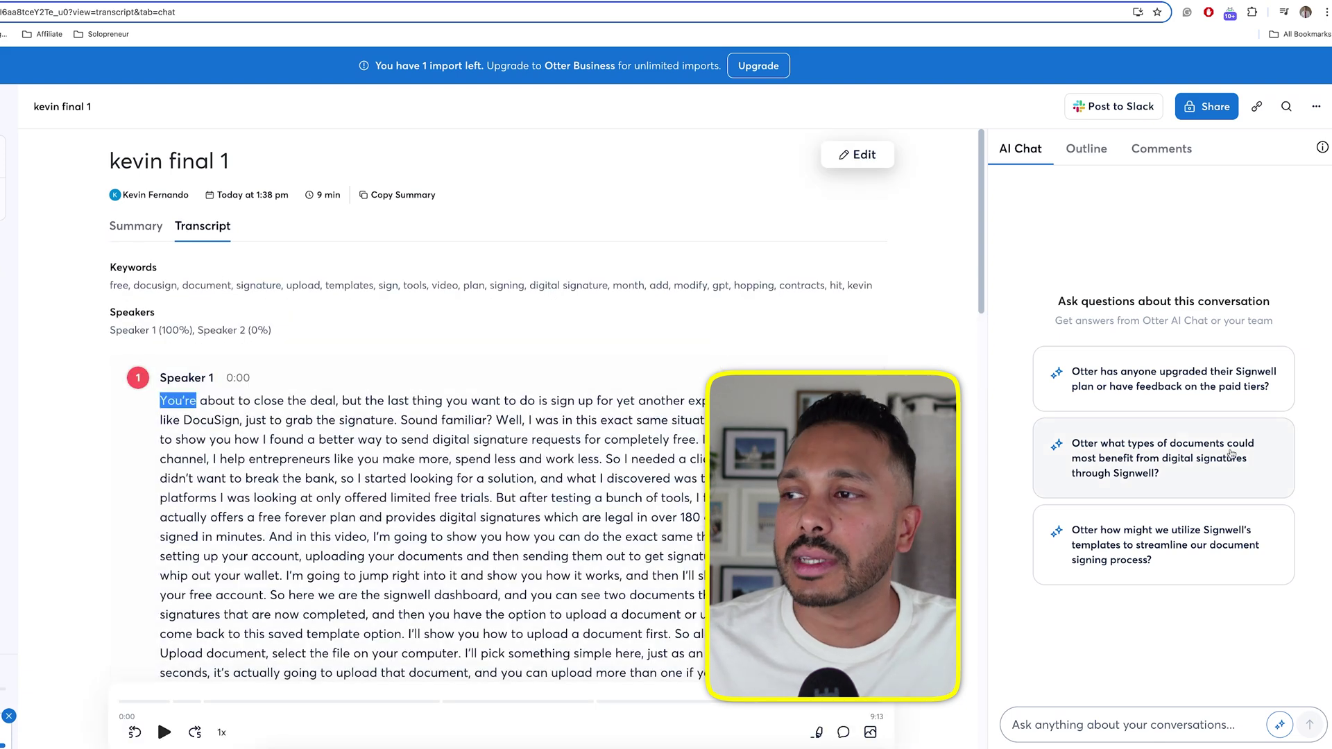